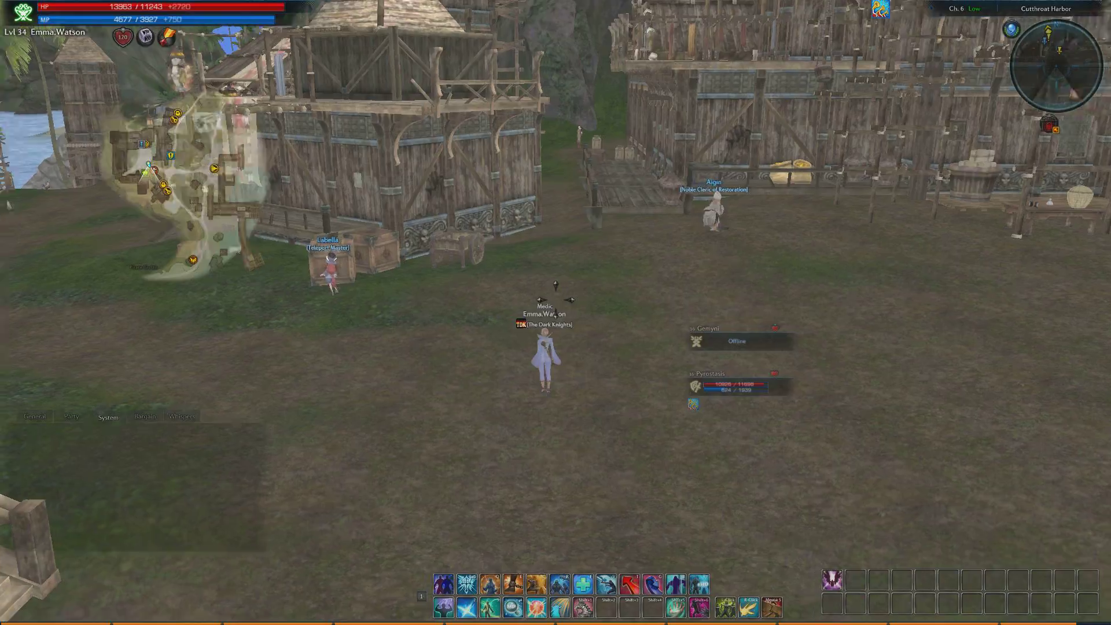
pyautogui.press('w')
pyautogui.press('w')
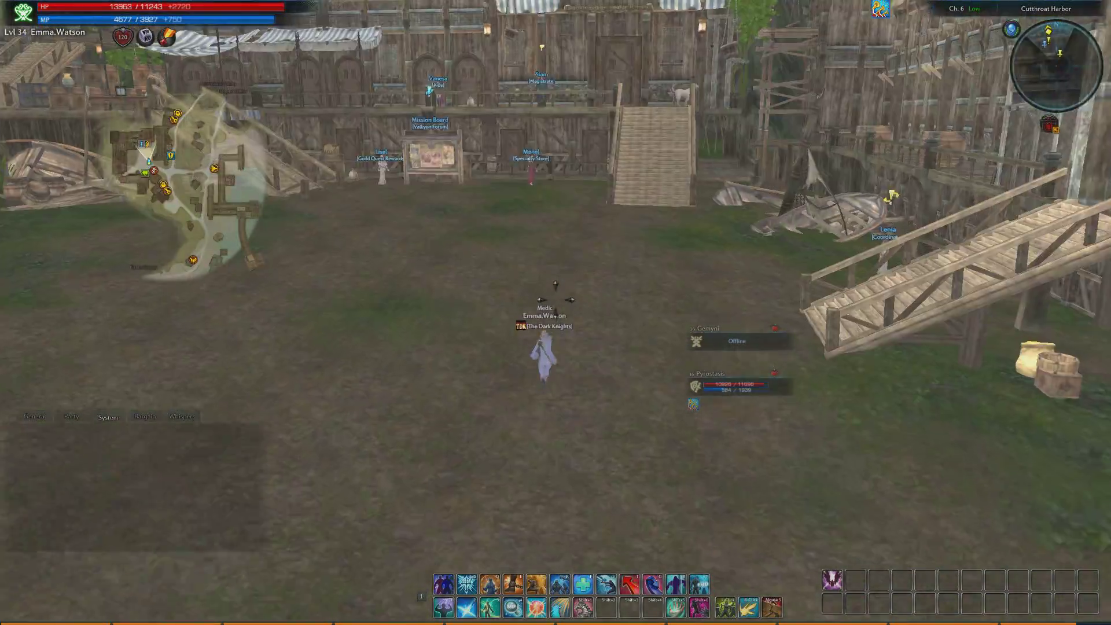
pyautogui.press('d')
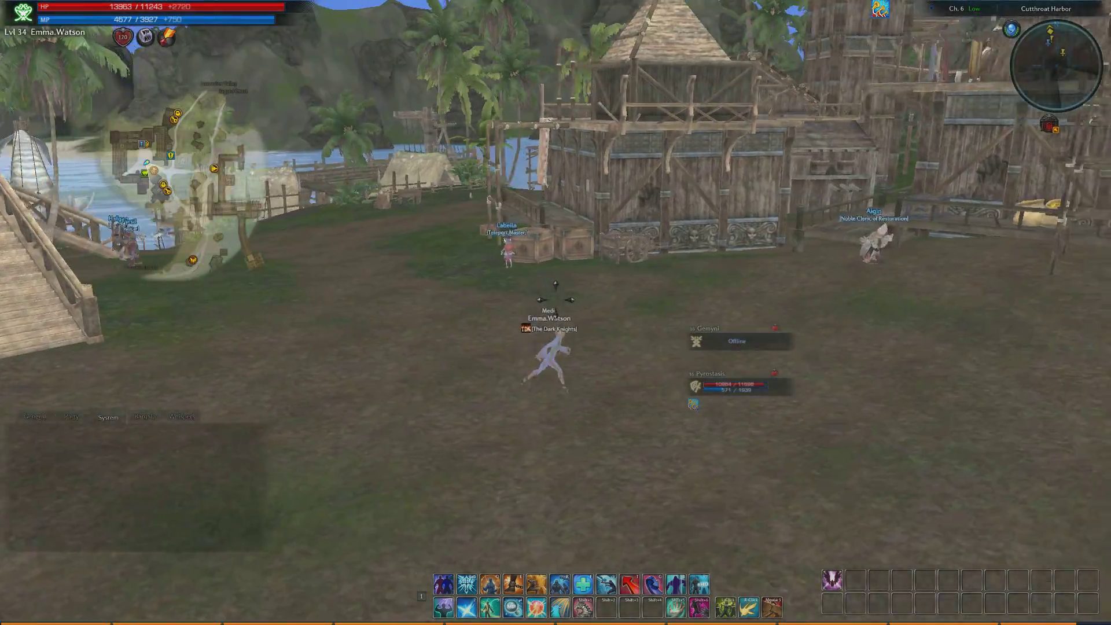
pyautogui.press('w')
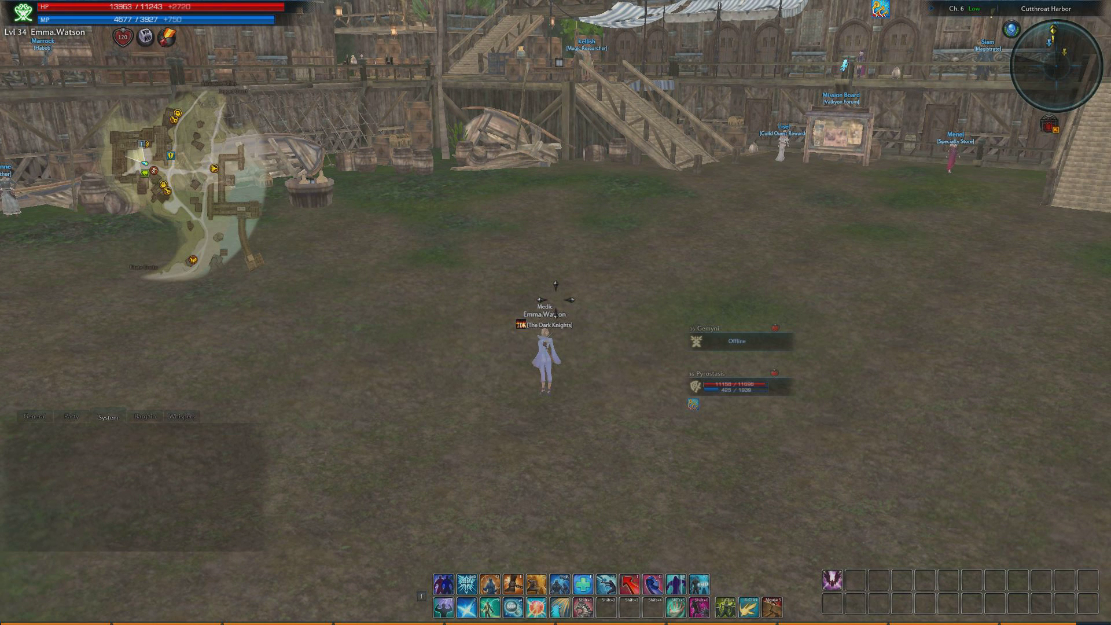
# Step: Switch back and forth between camera control and the free cursor, ending with the cursor and interface controls shown
pyautogui.press('Escape')
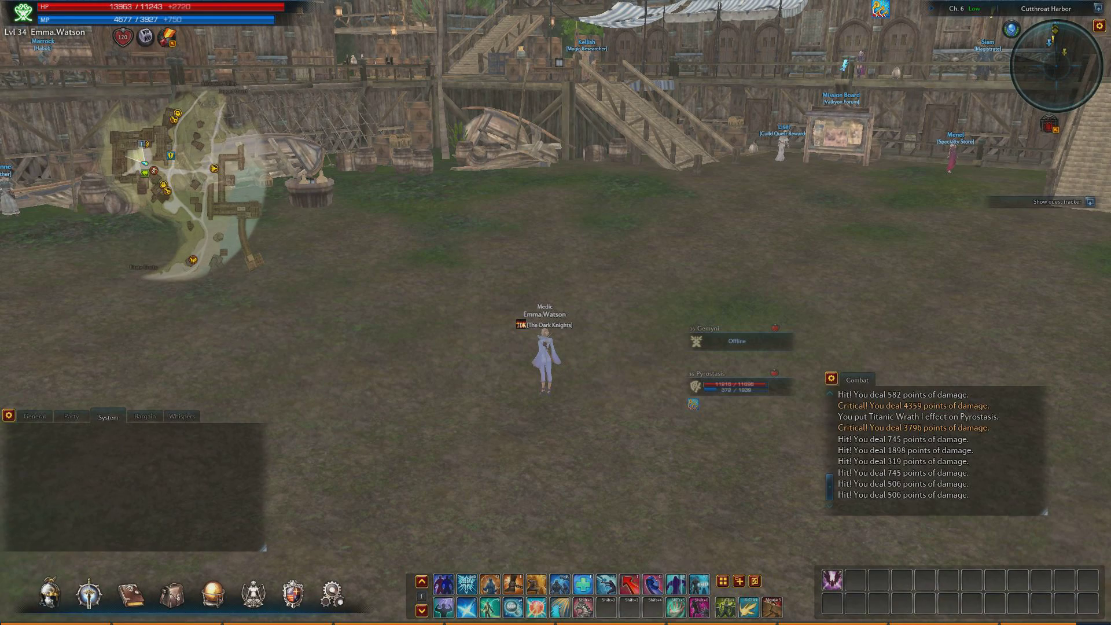
pyautogui.press('ctrl')
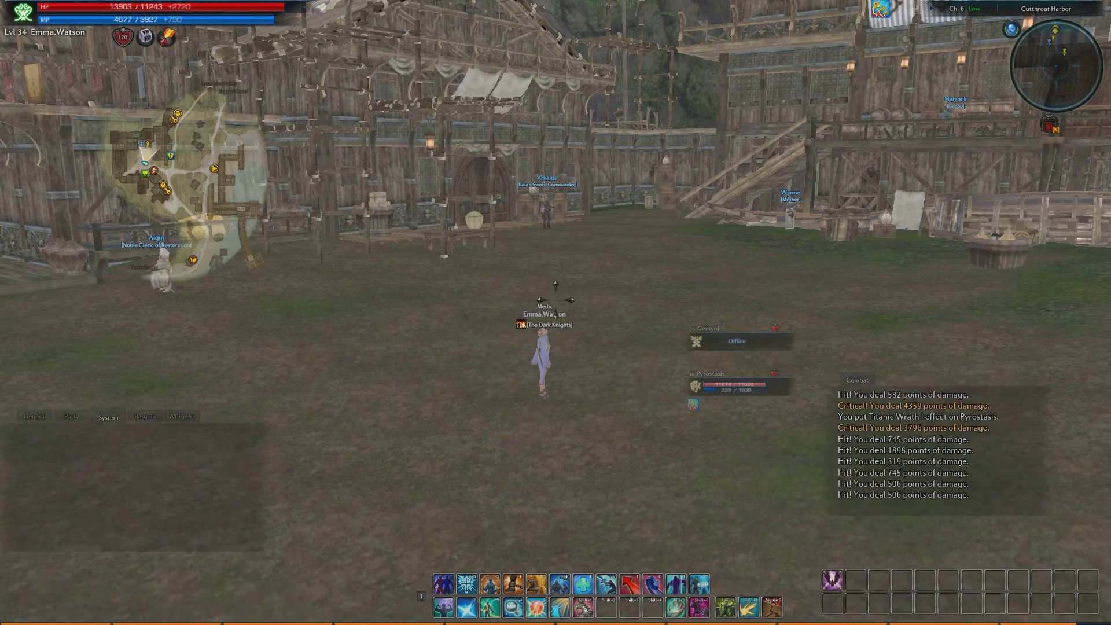
pyautogui.press('ctrl')
pyautogui.press('ctrl')
pyautogui.press('ctrl')
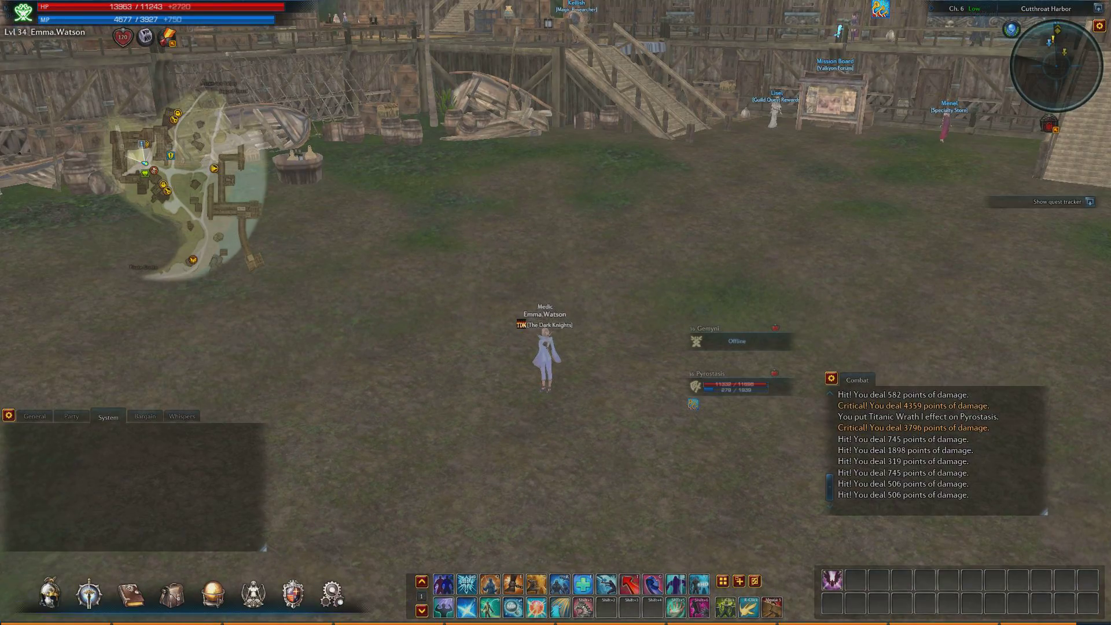
pyautogui.press('ctrl')
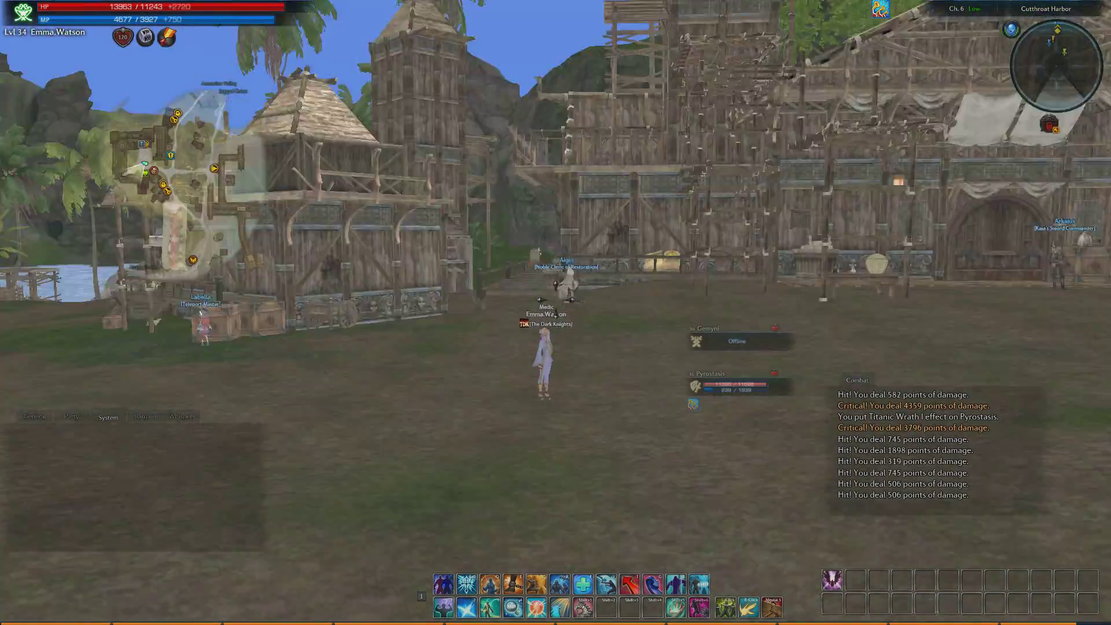
pyautogui.press('ctrl')
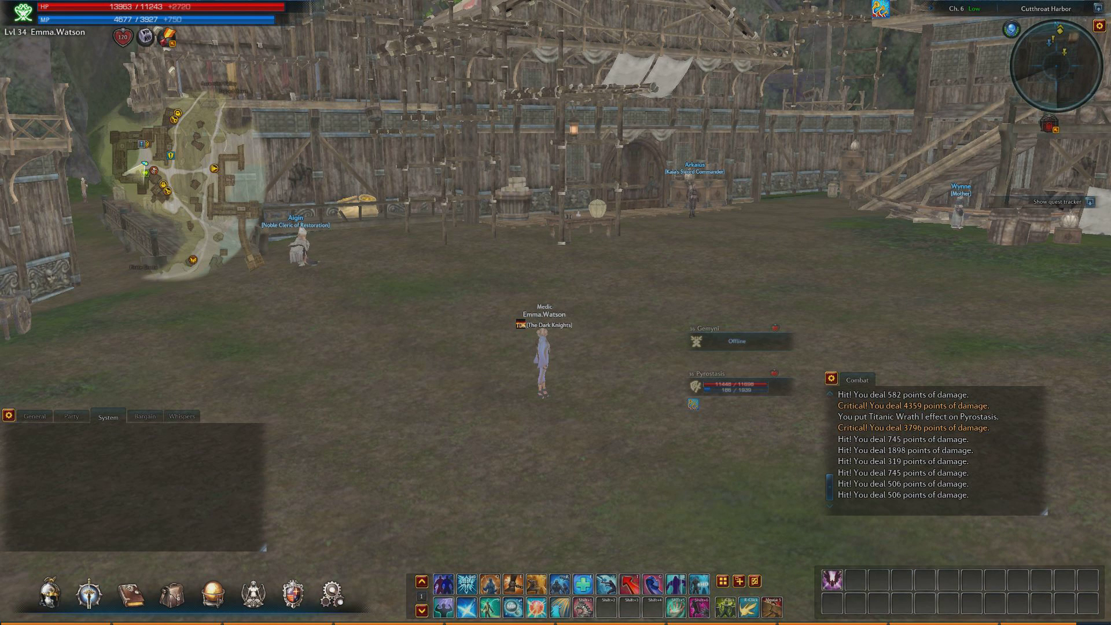
# Step: Open the UI settings in the game options, apply an overall UI scale of 70 and enable Display Clock
pyautogui.click(331, 595)
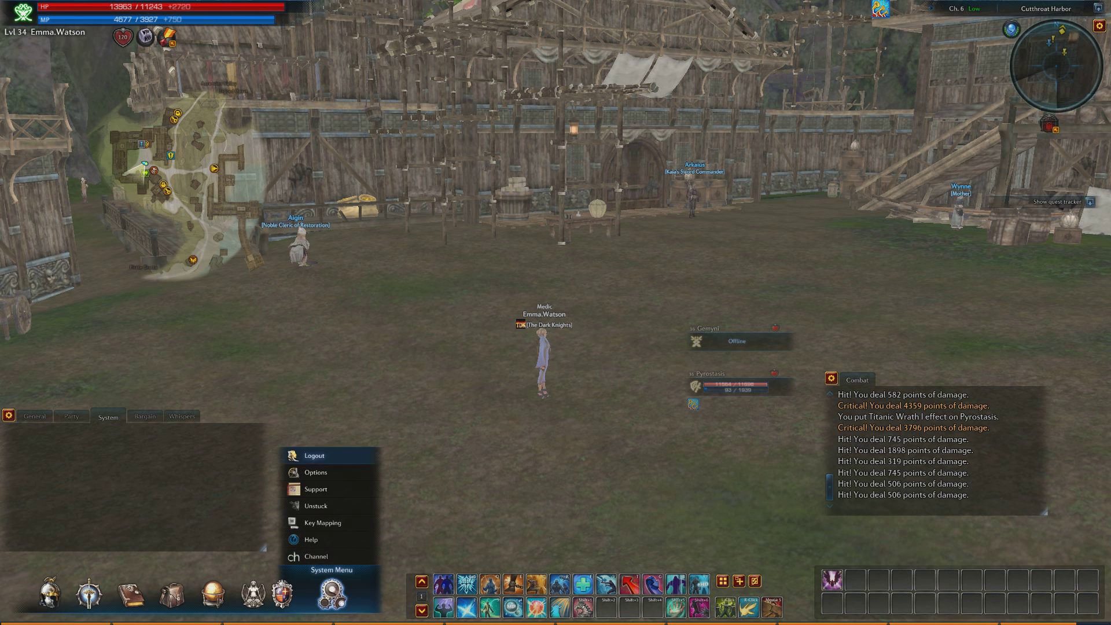
pyautogui.click(316, 473)
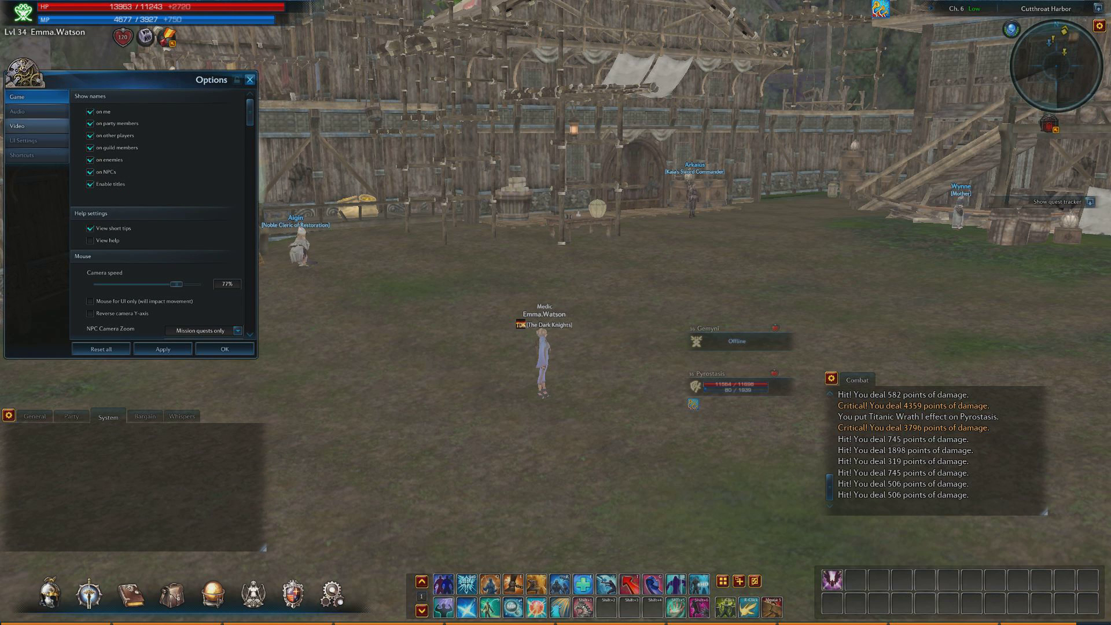
pyautogui.click(36, 140)
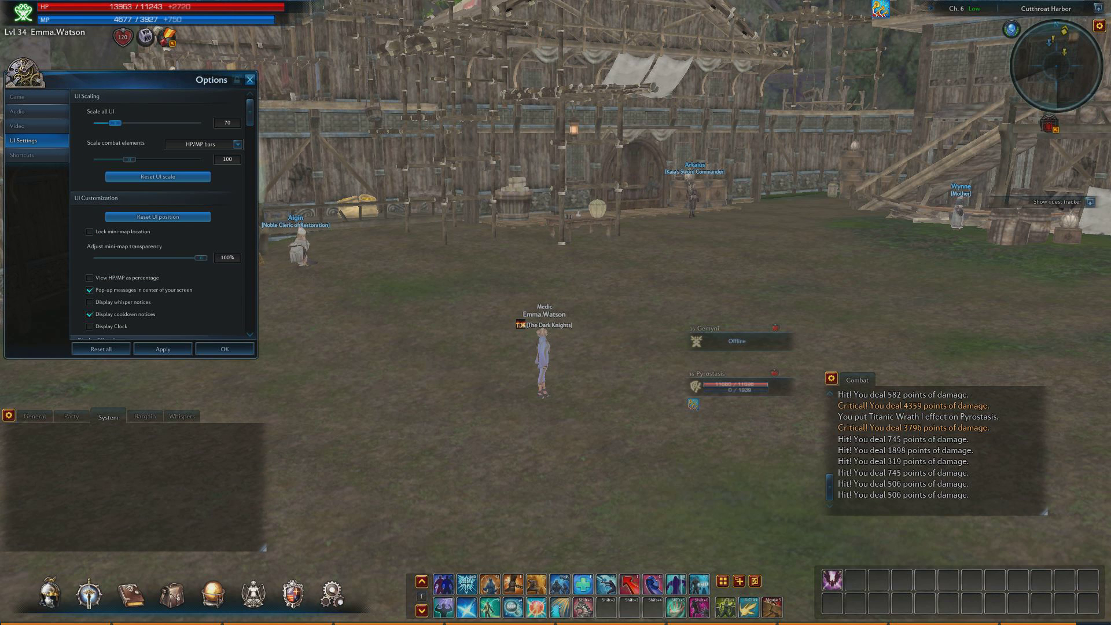
pyautogui.moveTo(115, 122); pyautogui.dragTo(162, 141)
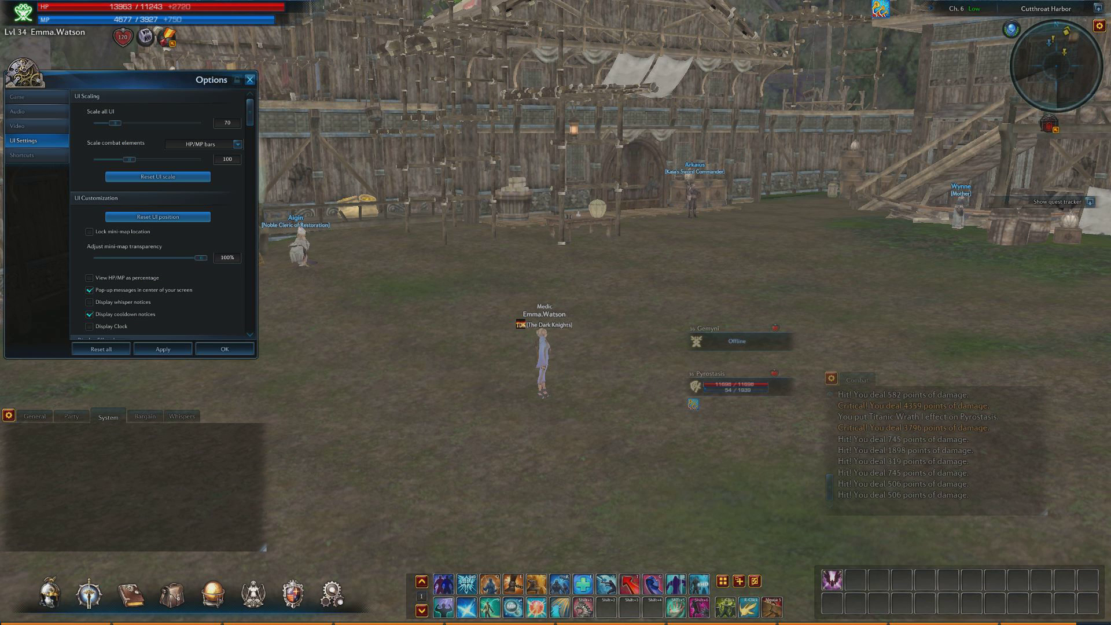
pyautogui.click(162, 349)
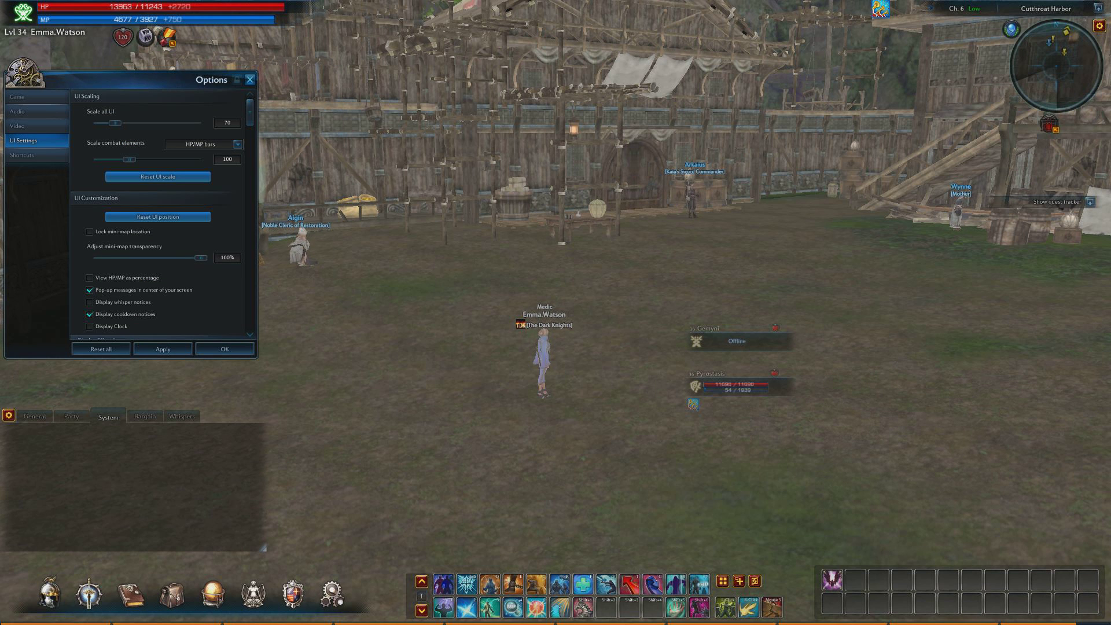
pyautogui.scroll(-2, 162, 214)
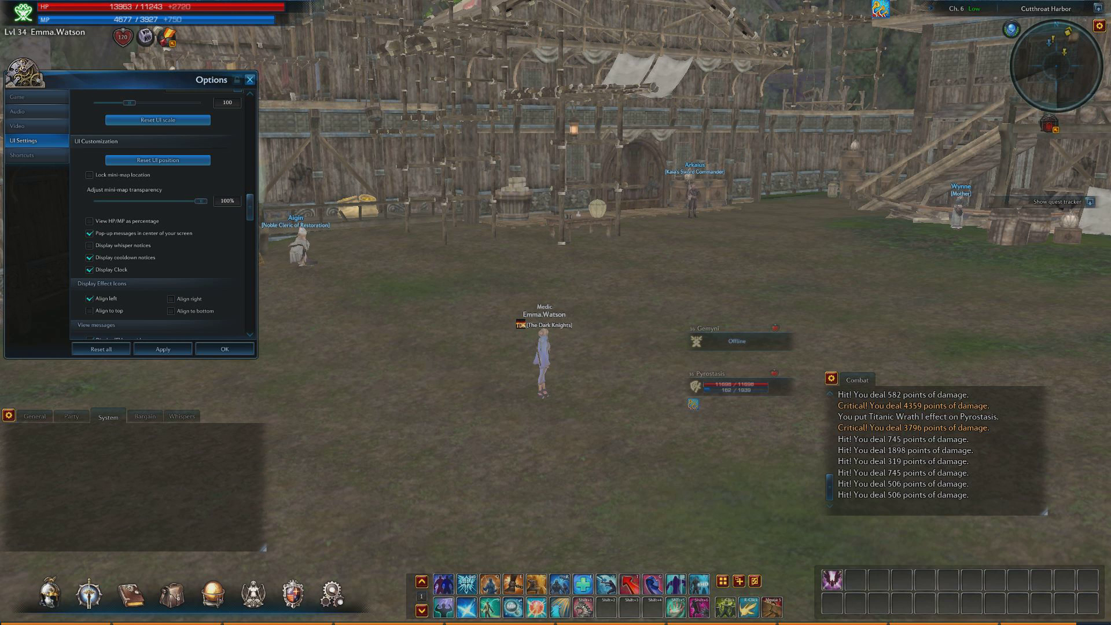
pyautogui.scroll(-3, 90, 209)
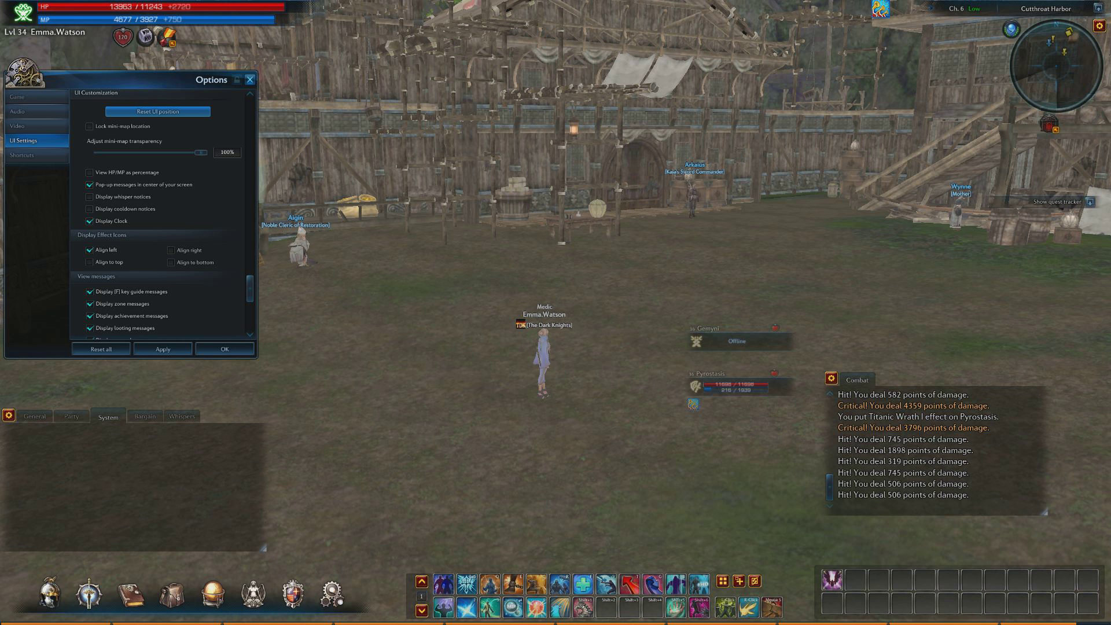
# Step: Cast Titanic Wrath, Mana Infusion and the Arun's Tear Mote skill to demonstrate the cooldown notices
pyautogui.click(444, 607)
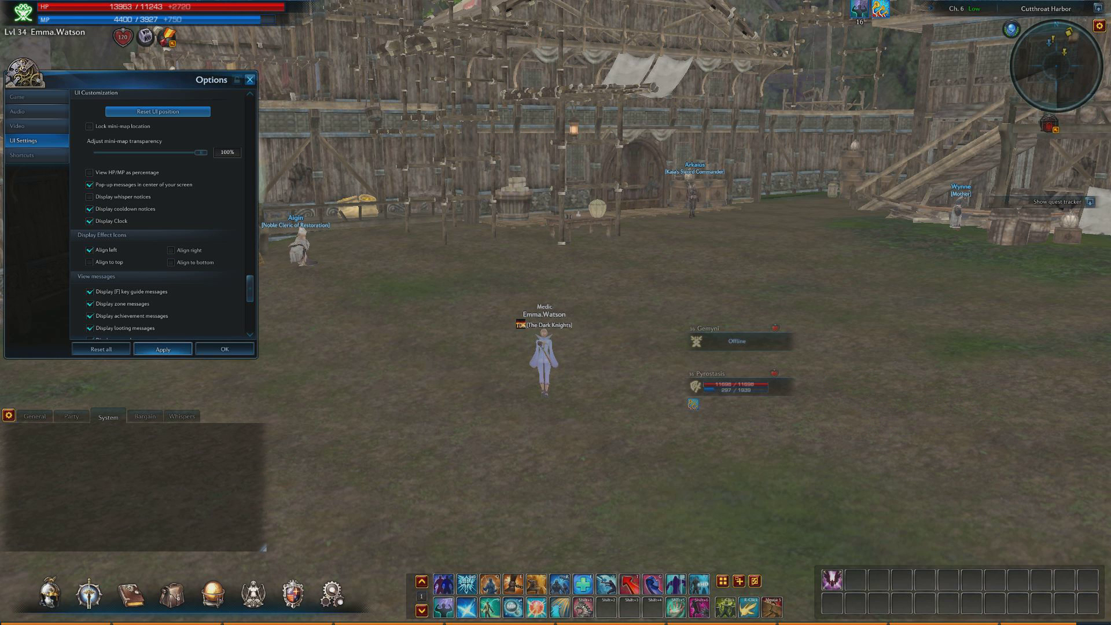
pyautogui.press('1')
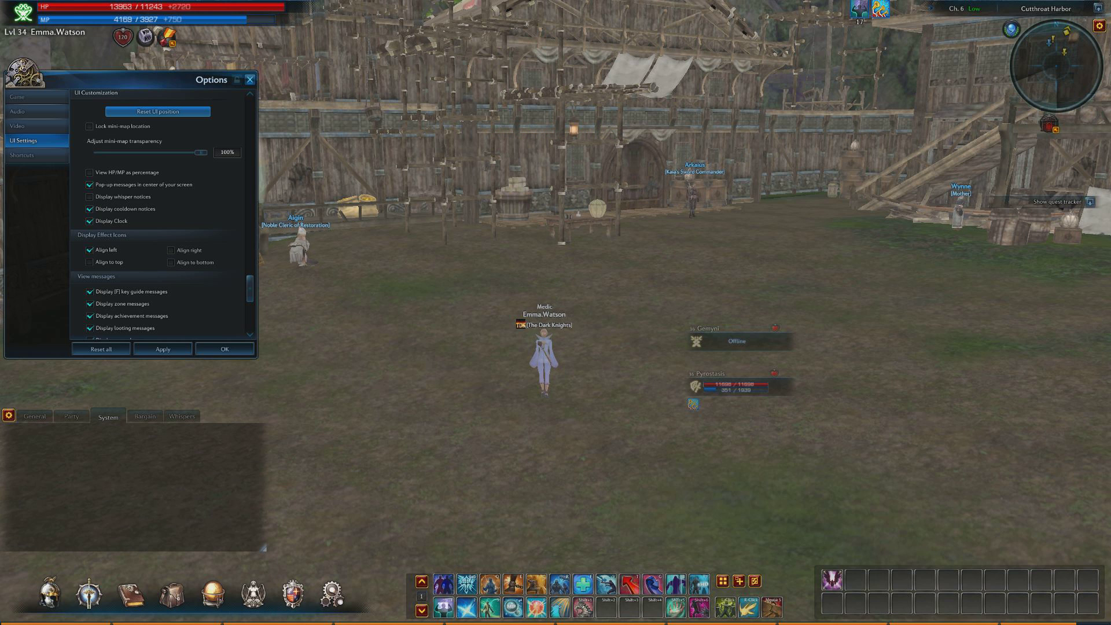
pyautogui.click(443, 606)
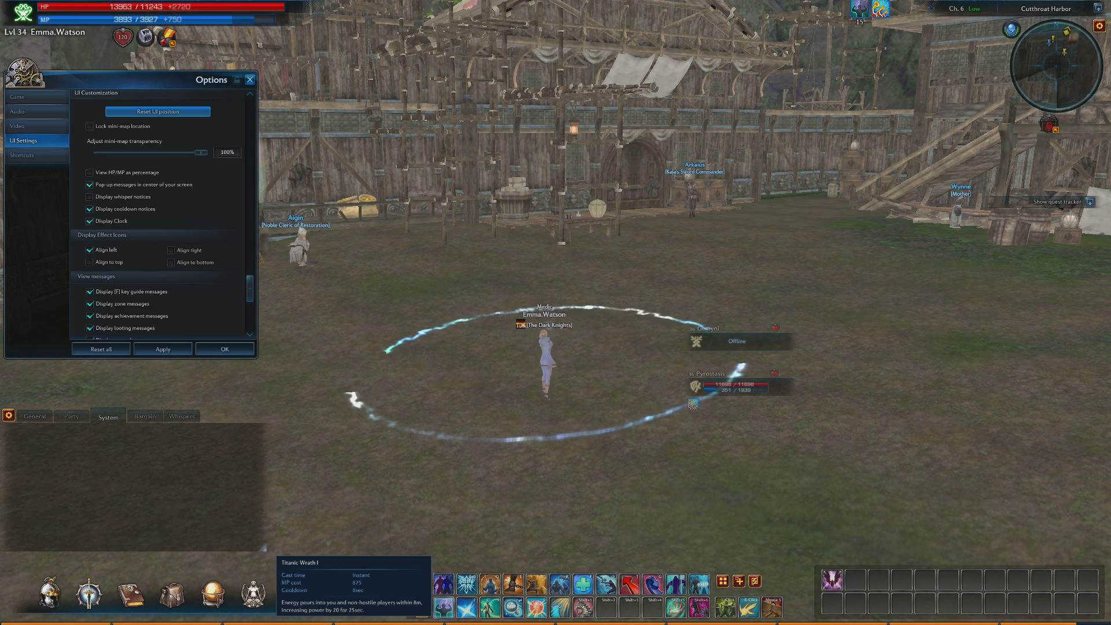
pyautogui.press('f')
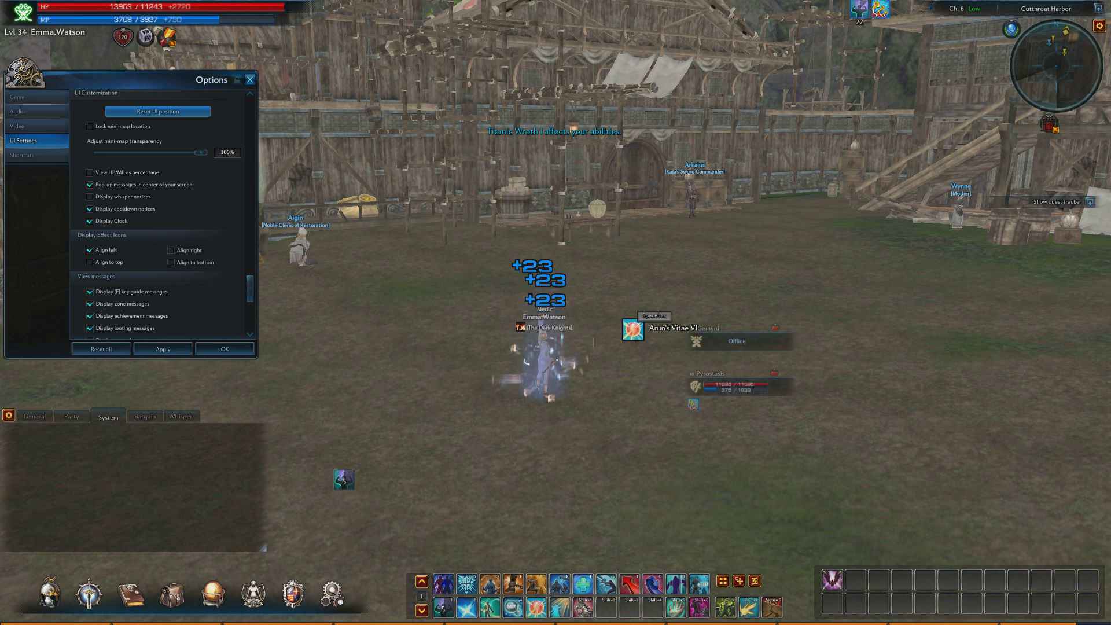
pyautogui.press('f')
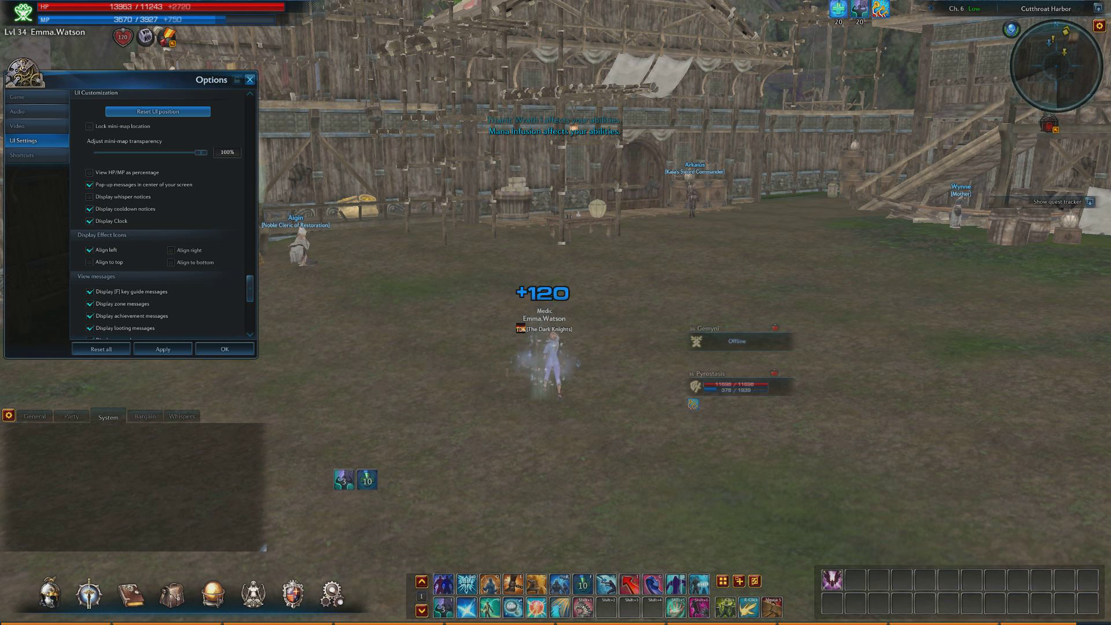
pyautogui.press('4')
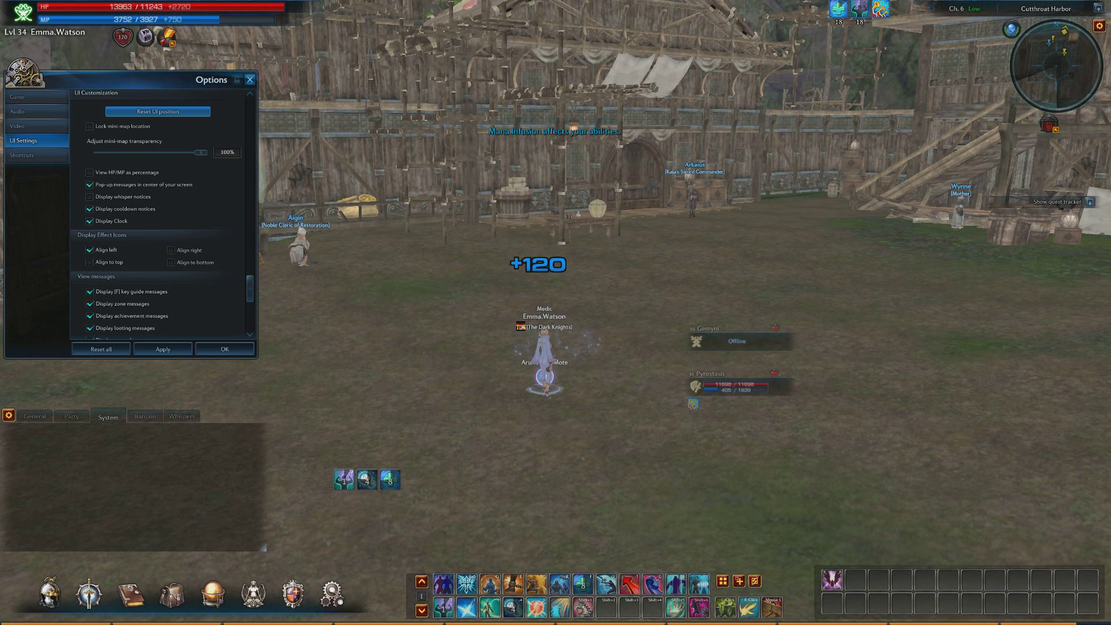
pyautogui.press('1')
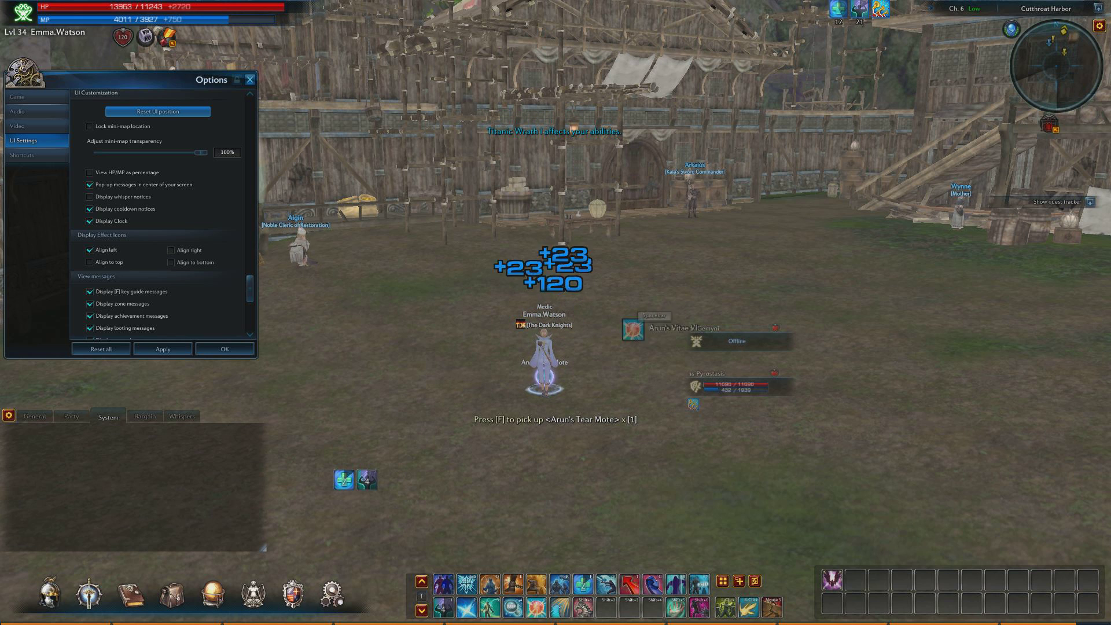
# Step: Review the UI scaling, UI customization, effect icon and message display settings, and accept the options
pyautogui.press('m')
pyautogui.scroll(2, 158, 214)
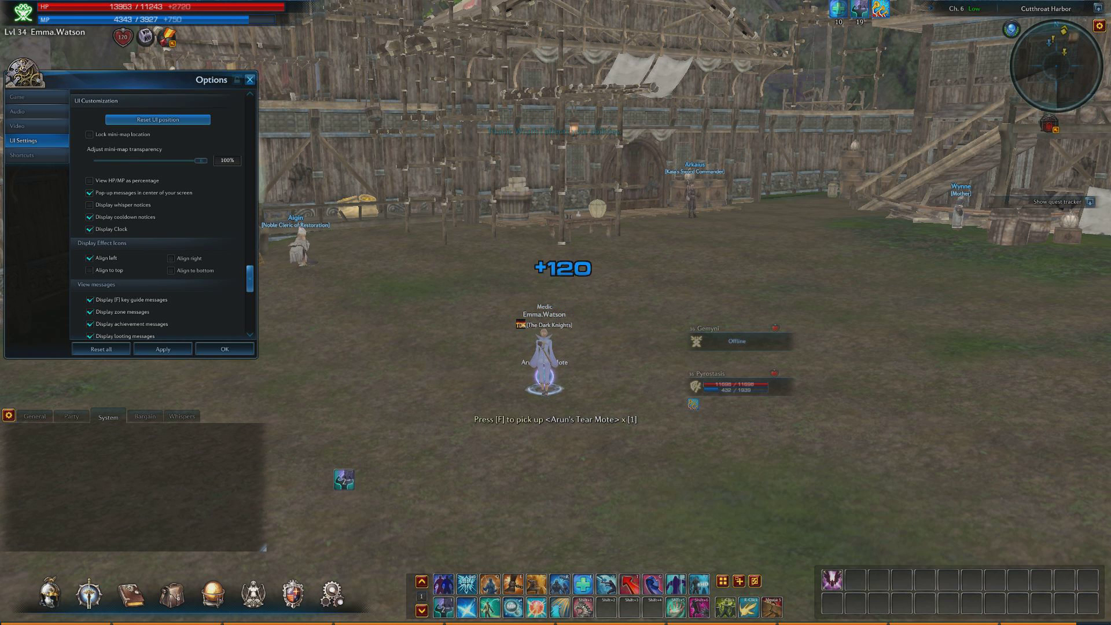
pyautogui.scroll(5, 158, 214)
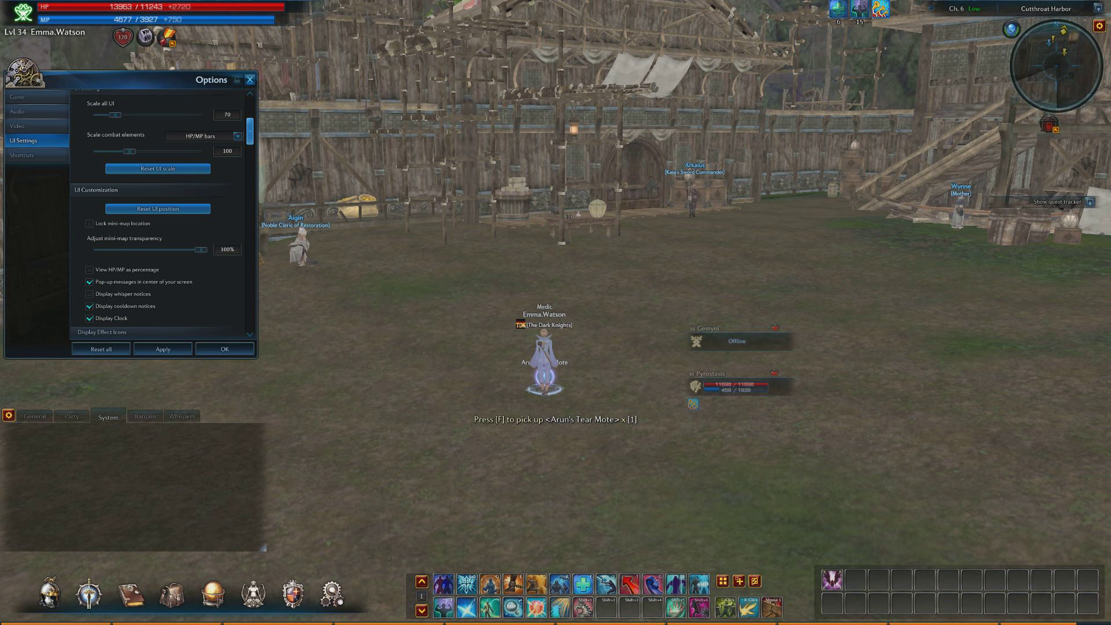
pyautogui.scroll(-1, 162, 214)
pyautogui.scroll(-3, 162, 214)
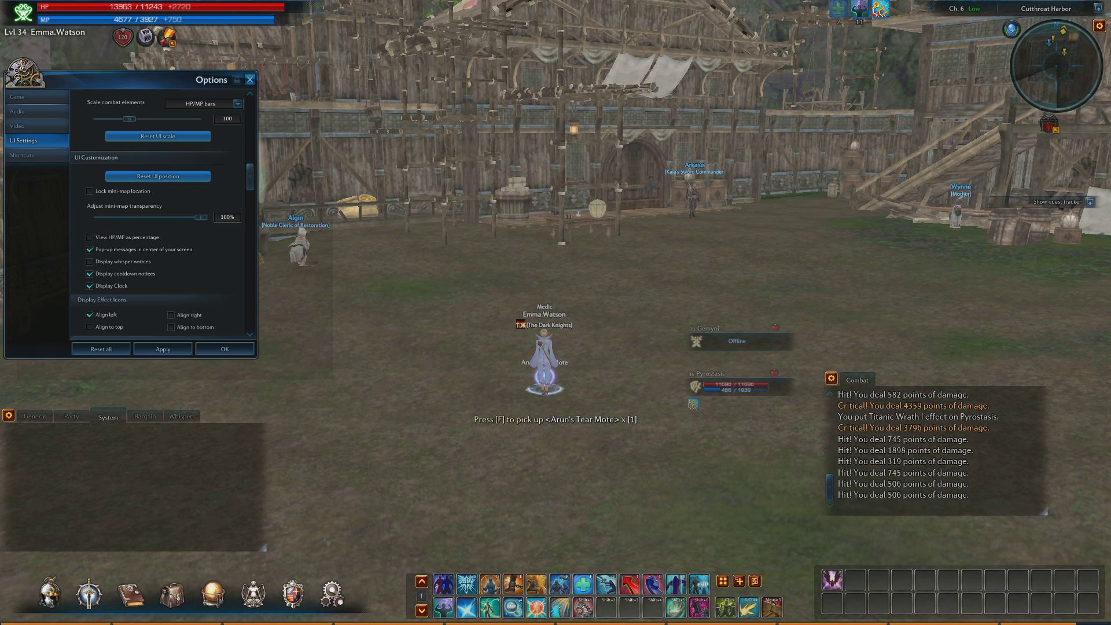
pyautogui.scroll(-9, 162, 214)
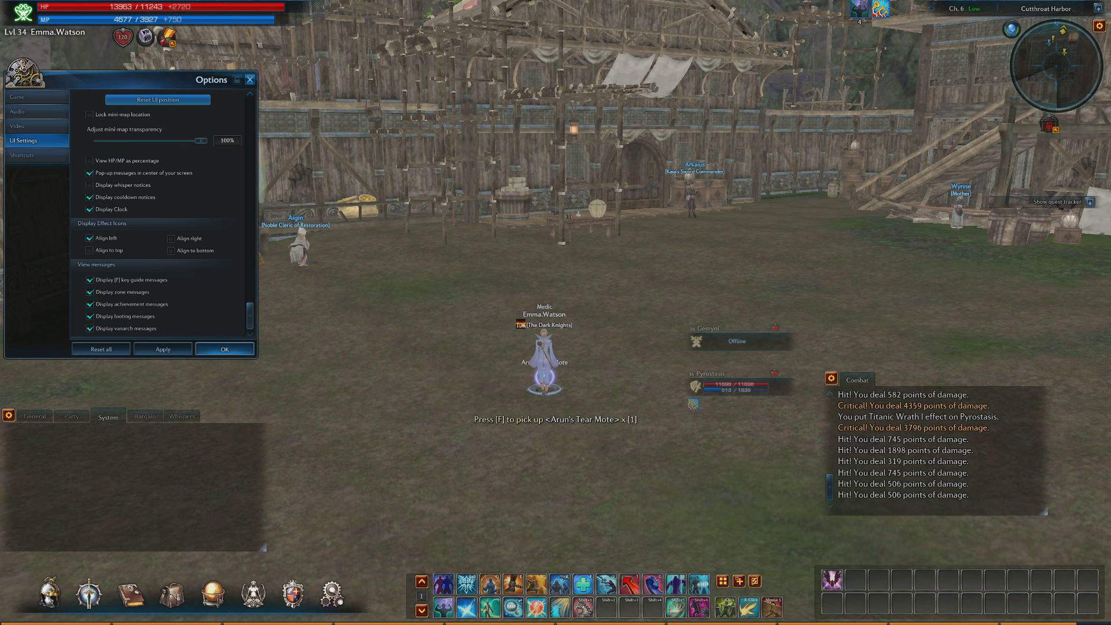
pyautogui.click(224, 350)
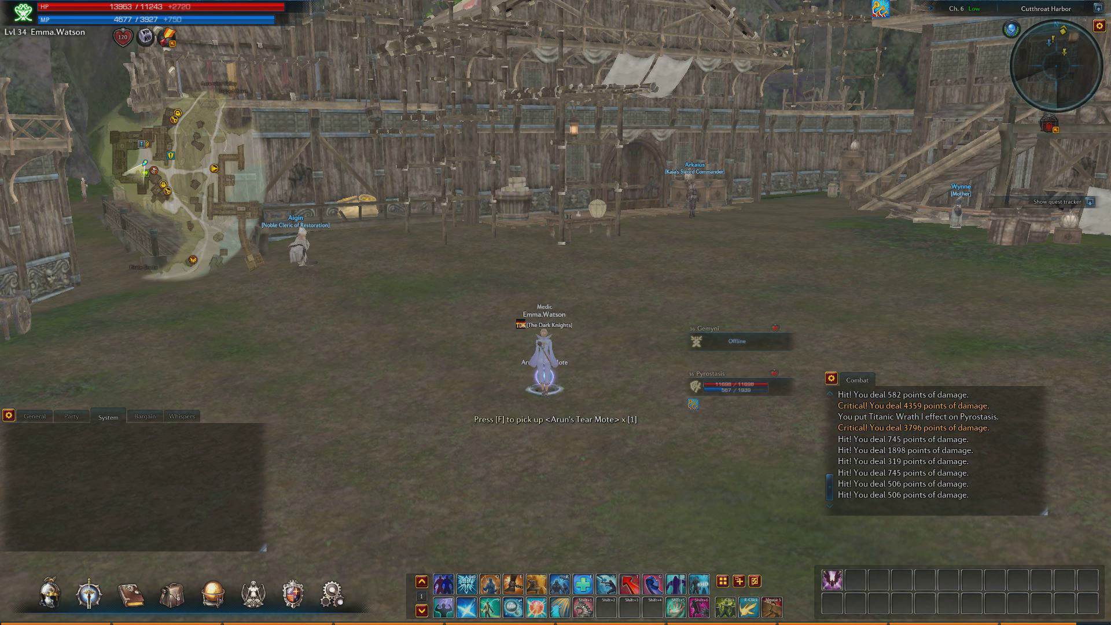
# Step: Move the skill bar slightly left, the mini-map and effect icon slightly right, and the offline party member's frame slightly up
pyautogui.moveTo(421, 596); pyautogui.dragTo(396, 592)
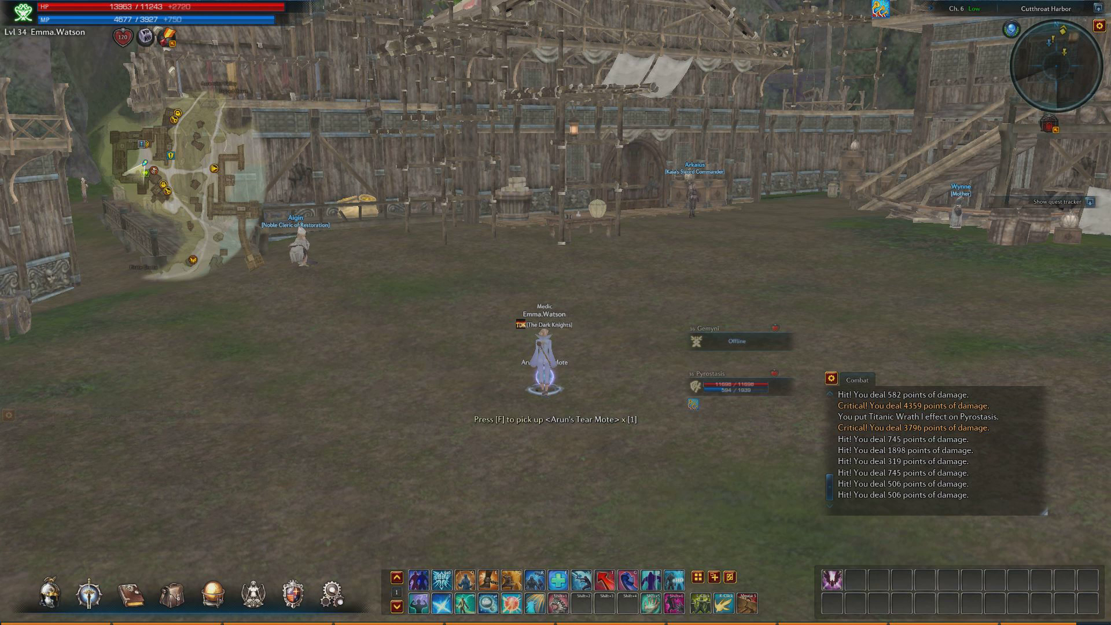
pyautogui.moveTo(156, 23)
pyautogui.mouseDown()
pyautogui.moveTo(538, 180)
pyautogui.moveTo(163, 17)
pyautogui.mouseUp()
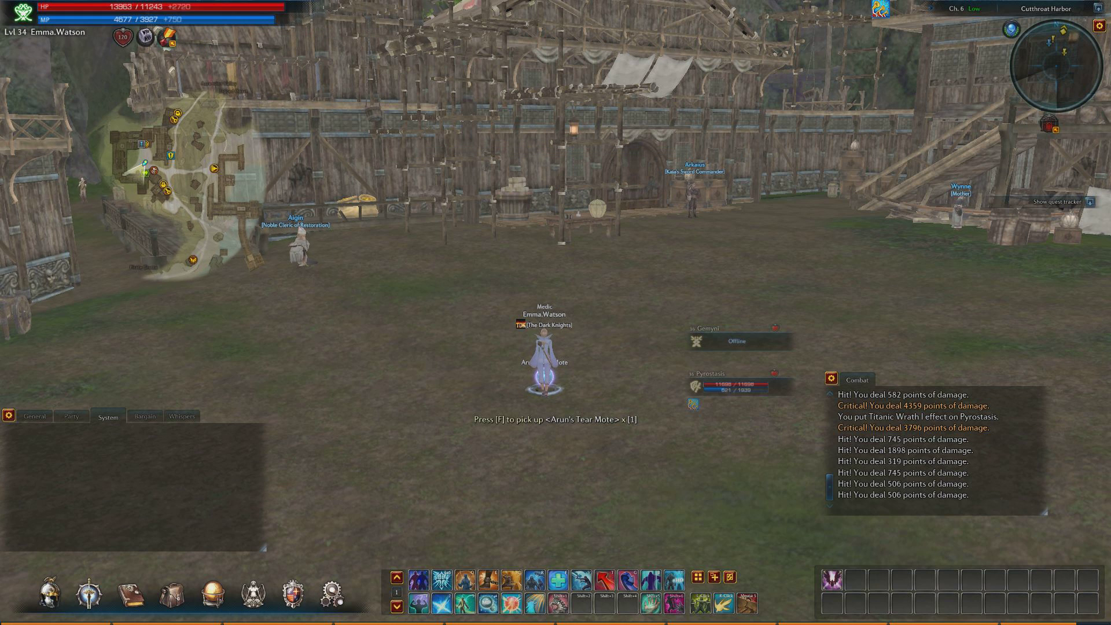
pyautogui.moveTo(1019, 9)
pyautogui.mouseDown()
pyautogui.moveTo(926, 64)
pyautogui.moveTo(1024, 9)
pyautogui.mouseUp()
pyautogui.moveTo(880, 9)
pyautogui.moveTo(880, 9); pyautogui.dragTo(906, 11)
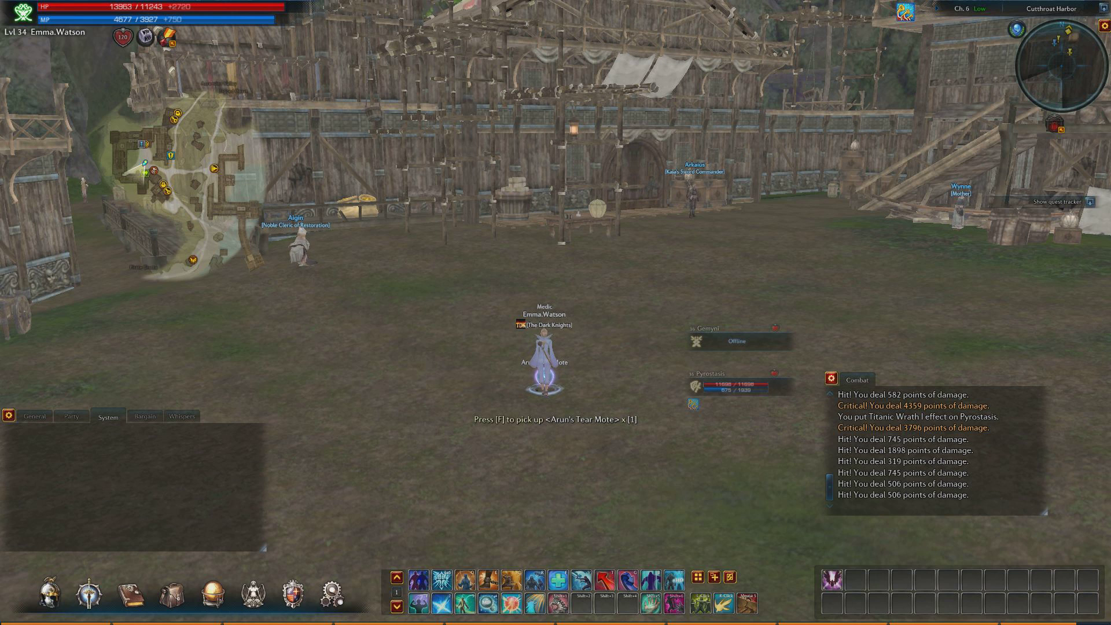
pyautogui.moveTo(737, 341)
pyautogui.mouseDown()
pyautogui.moveTo(749, 303)
pyautogui.moveTo(775, 295)
pyautogui.moveTo(735, 332)
pyautogui.mouseUp()
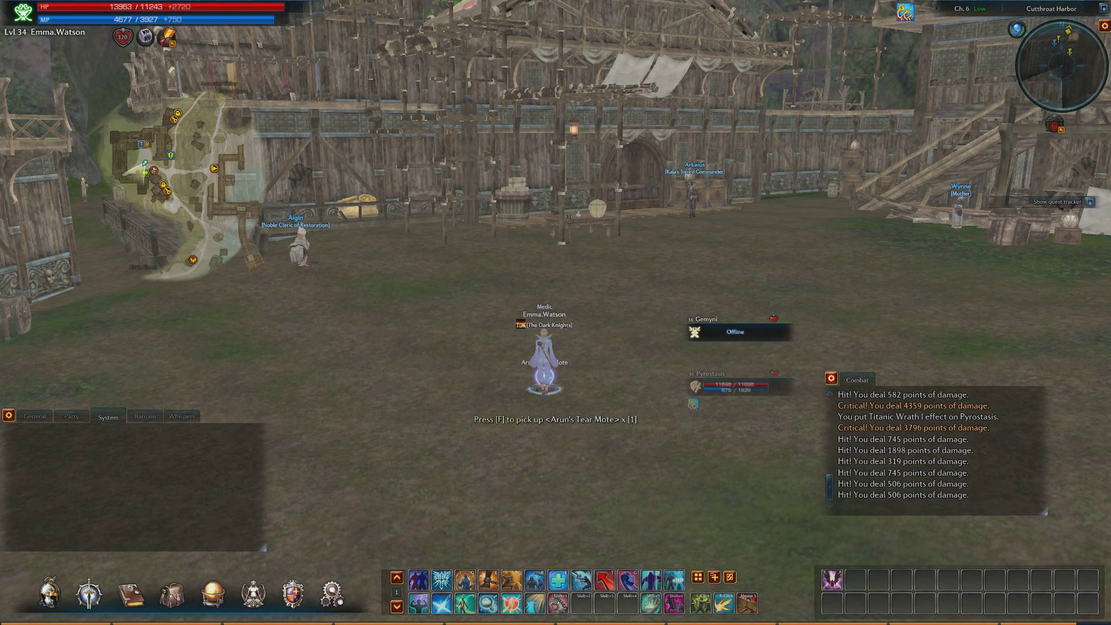
# Step: Inspect the Combat chat window's menu with its delete tab, tab options and reset tab position entries
pyautogui.click(832, 379)
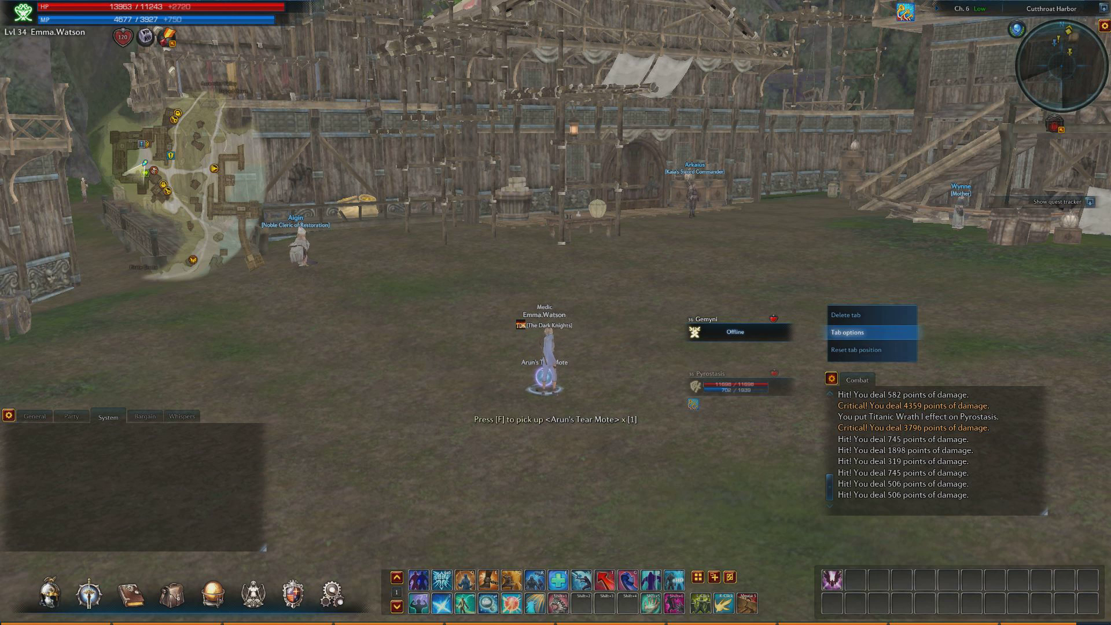
pyautogui.rightClick(844, 380)
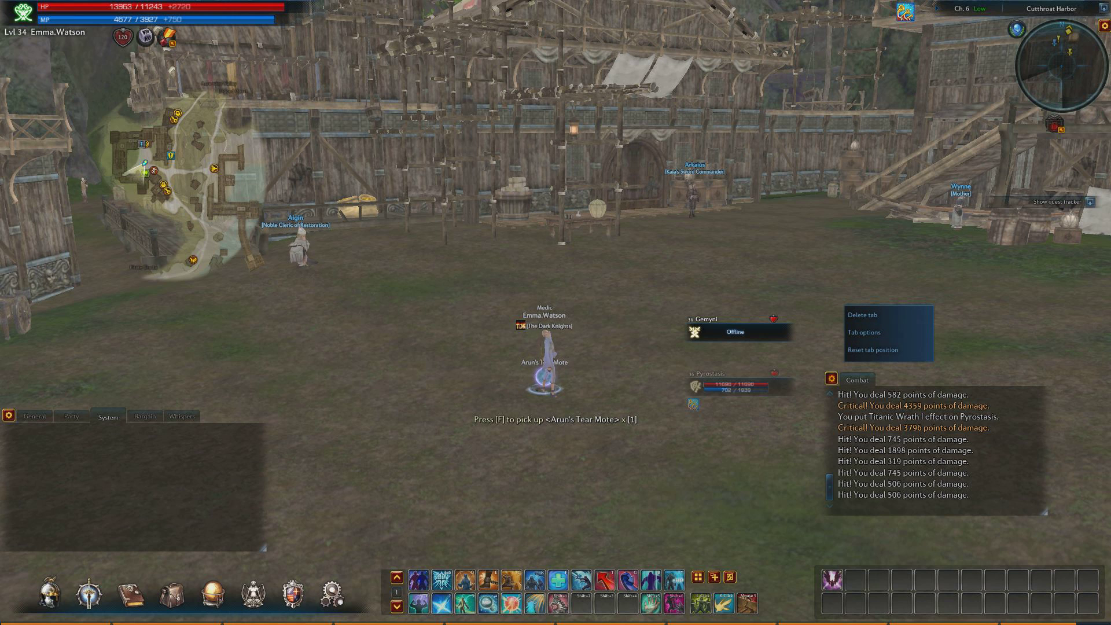
pyautogui.click(831, 378)
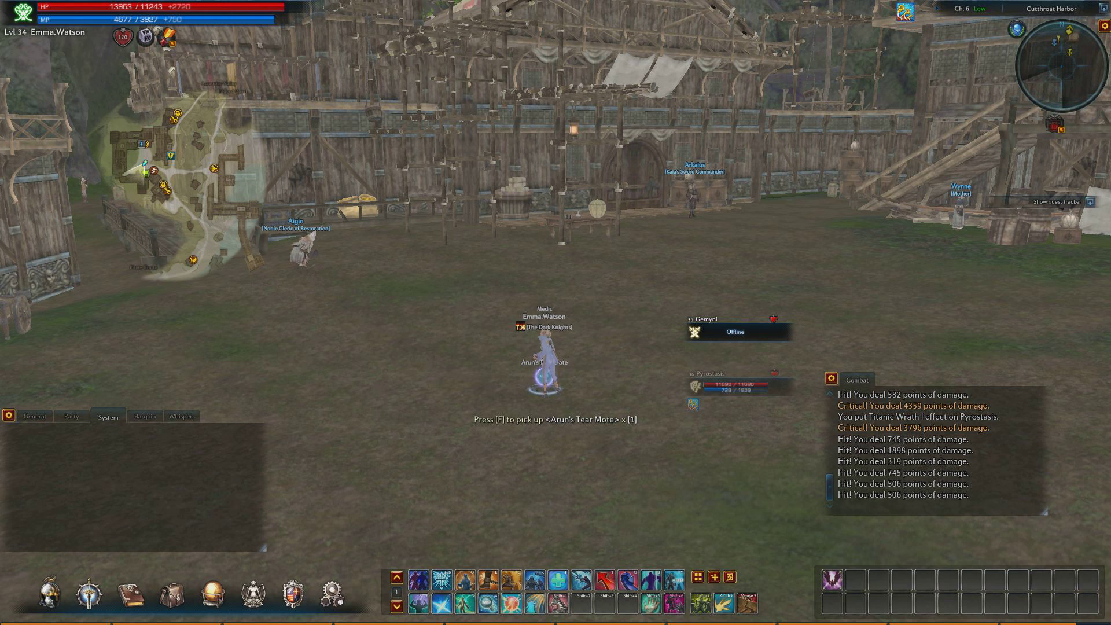
pyautogui.click(831, 378)
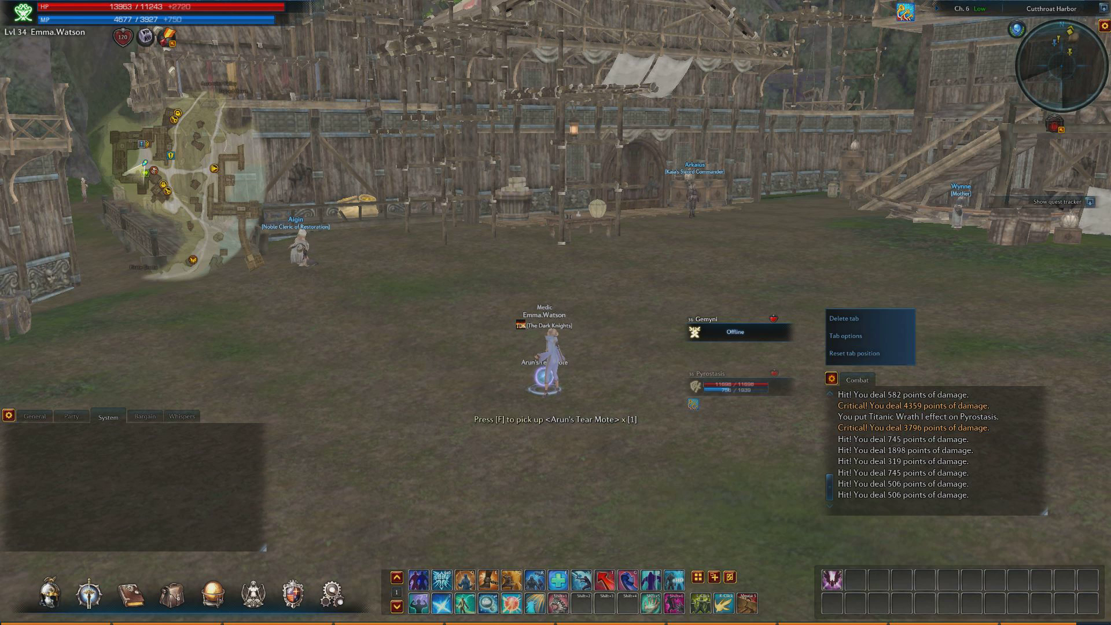
# Step: Toggle Chat window lock from the General chat tab, move the Combat chat window slightly down, and toggle the lock again
pyautogui.click(35, 416)
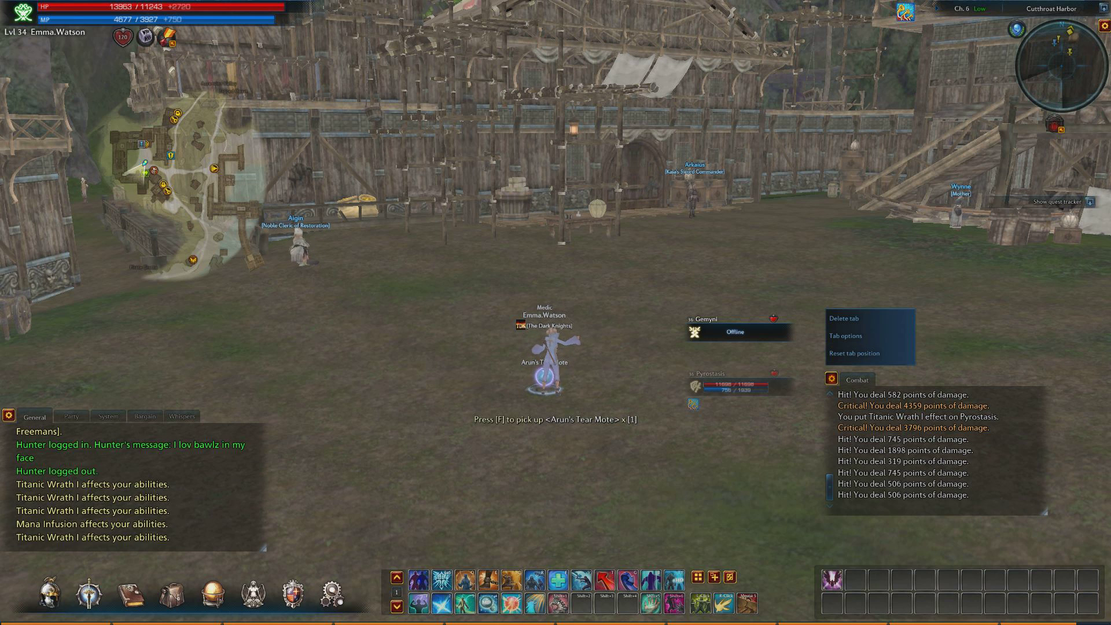
pyautogui.press('Escape')
pyautogui.click(9, 415)
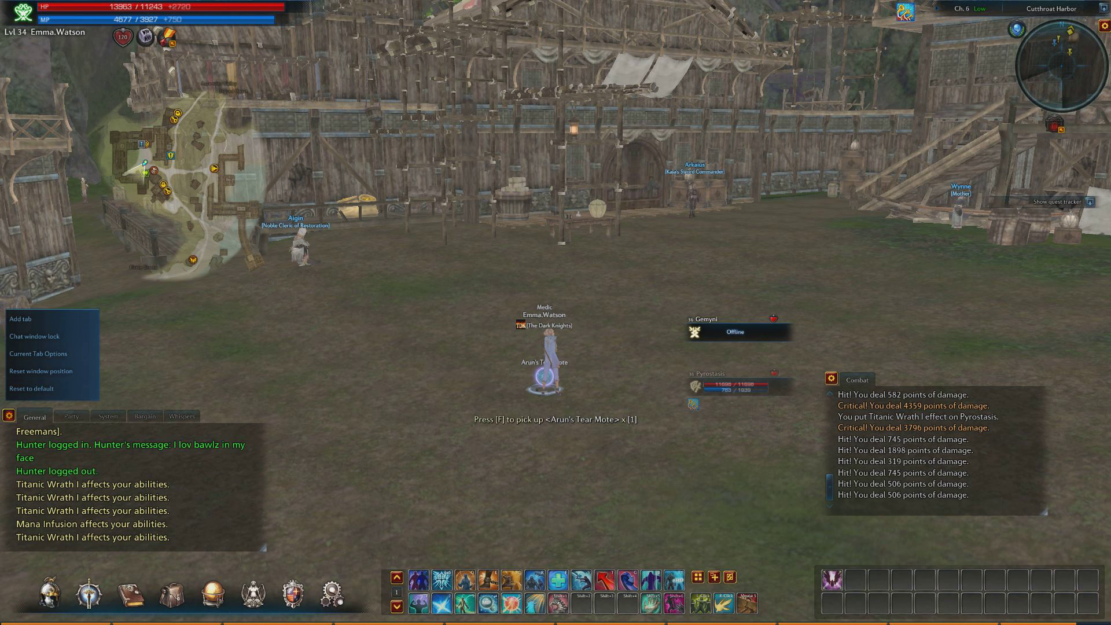
pyautogui.click(34, 336)
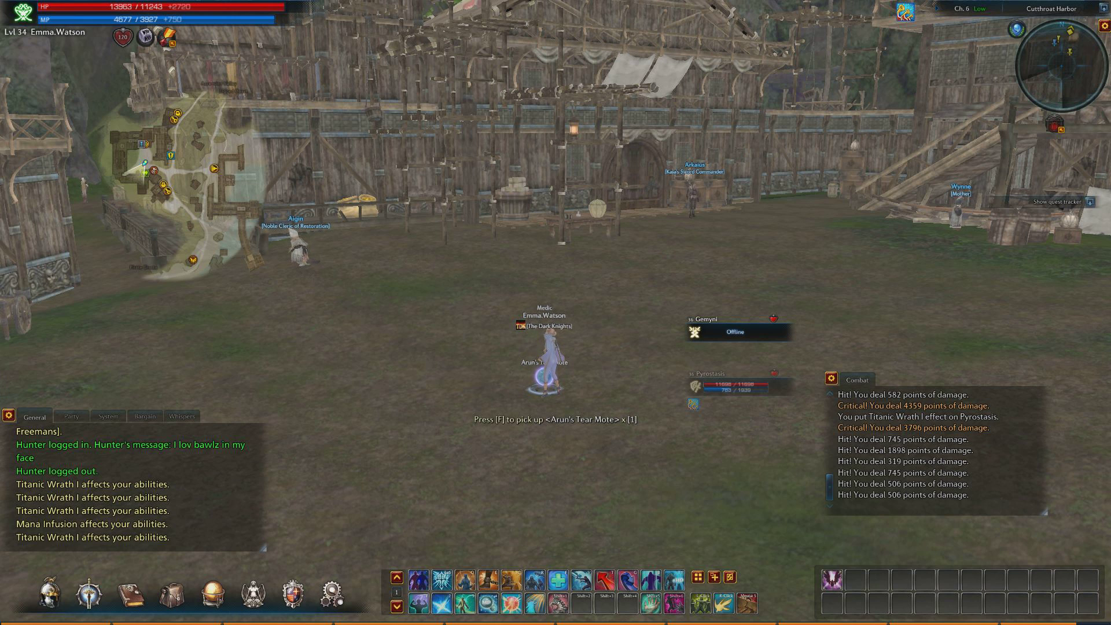
pyautogui.moveTo(857, 379)
pyautogui.mouseDown()
pyautogui.moveTo(892, 336)
pyautogui.moveTo(866, 405)
pyautogui.moveTo(917, 400)
pyautogui.moveTo(854, 399)
pyautogui.mouseUp()
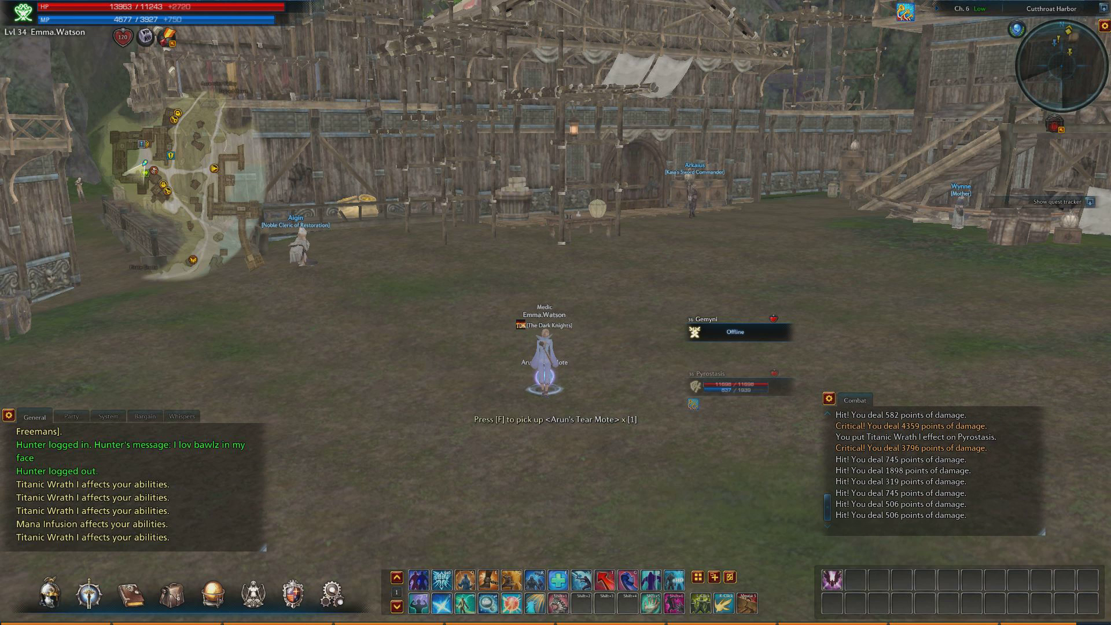
pyautogui.click(8, 415)
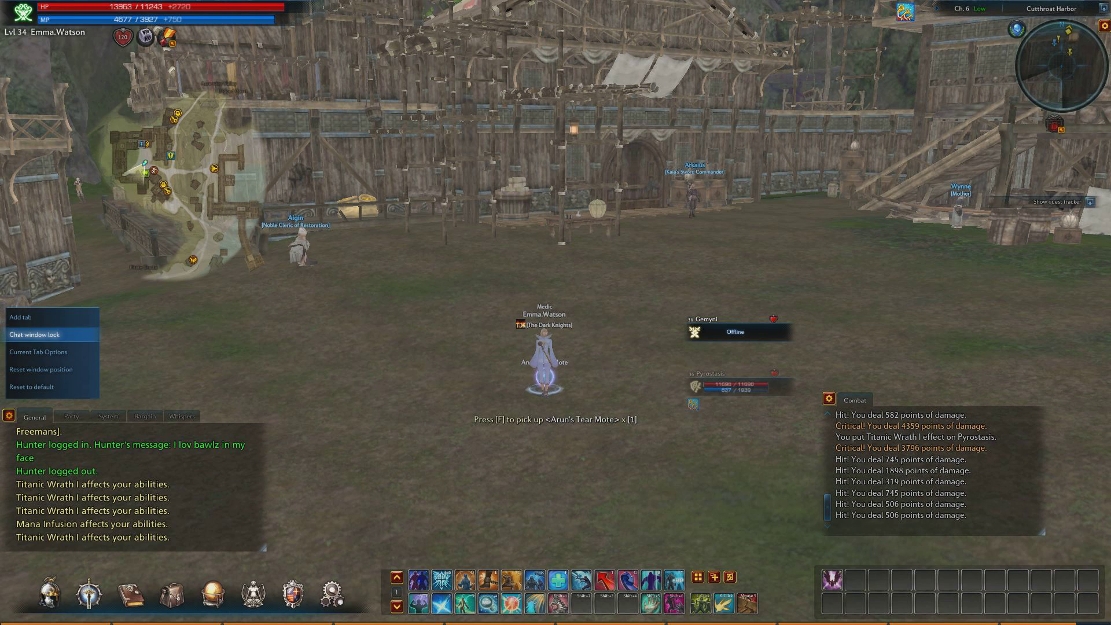
pyautogui.click(34, 335)
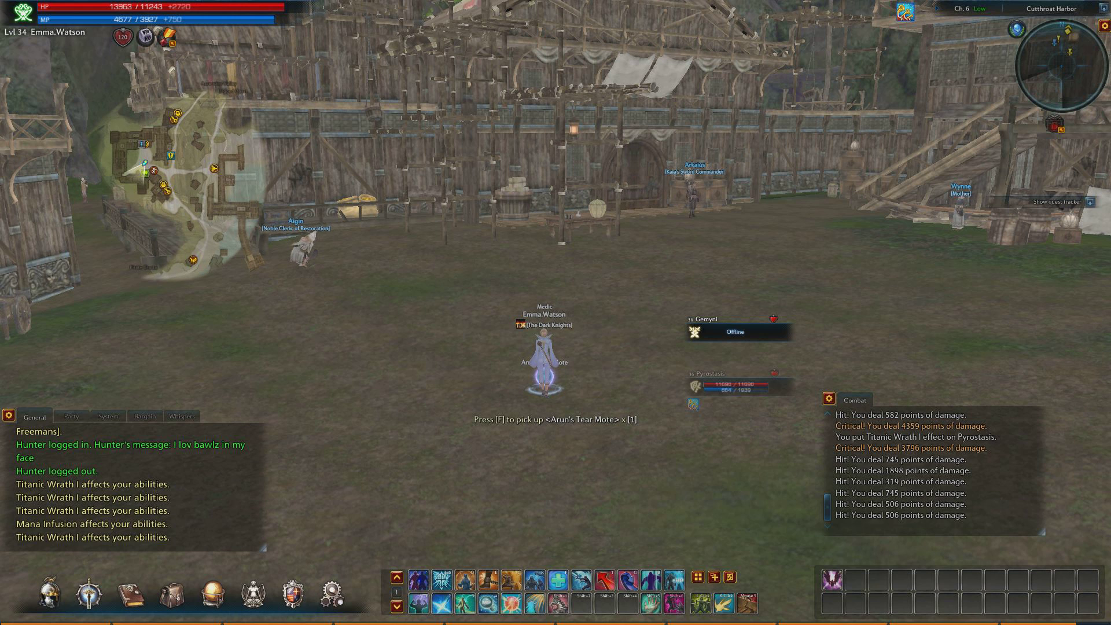
# Step: Move the map overlay to the centre of the view and back near the left edge, toggling its display in between
pyautogui.moveTo(175, 221); pyautogui.dragTo(509, 261)
pyautogui.press('m')
pyautogui.press('m')
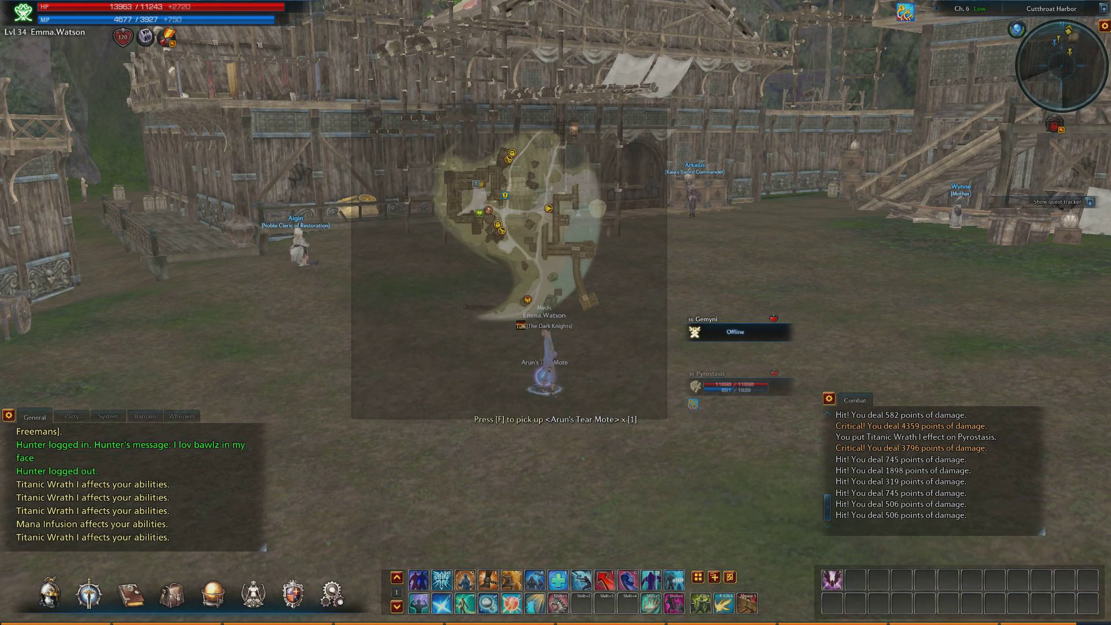
pyautogui.moveTo(177, 227)
pyautogui.mouseDown()
pyautogui.moveTo(804, 257)
pyautogui.moveTo(139, 255)
pyautogui.moveTo(180, 225)
pyautogui.mouseUp()
pyautogui.press('m')
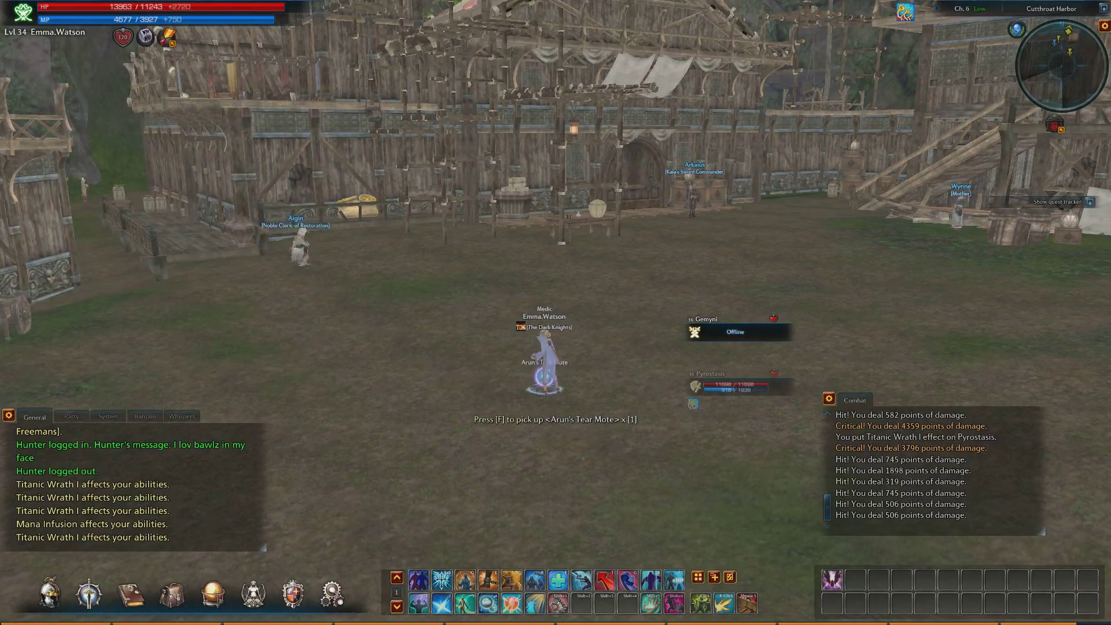
# Step: Show the map overlay, run around with the character while it is displayed, and bring back the cursor
pyautogui.press('m')
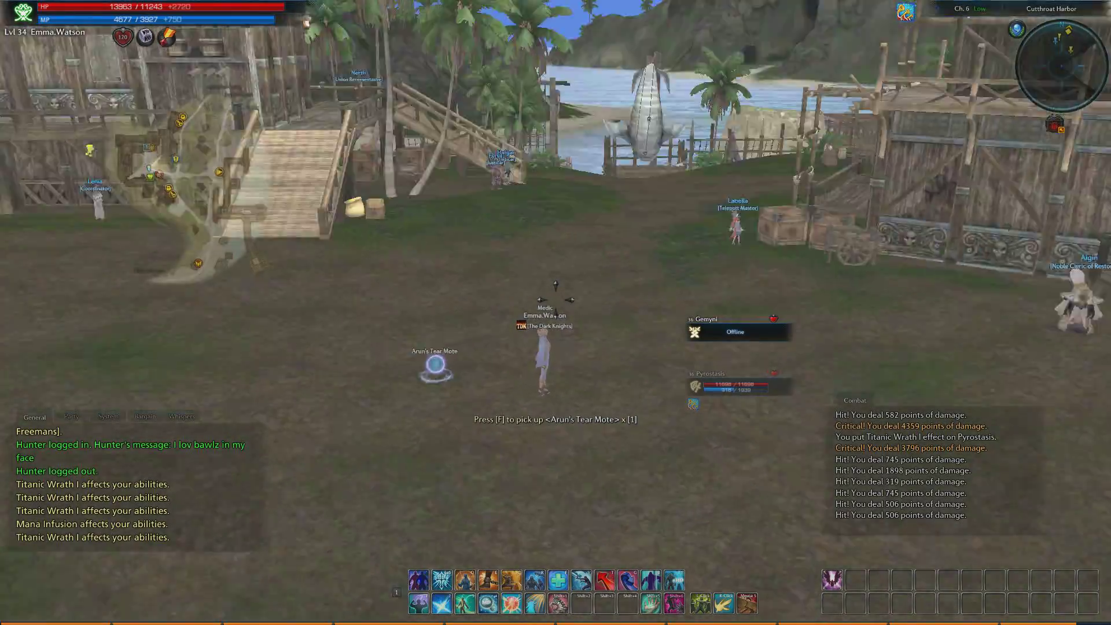
pyautogui.press('w')
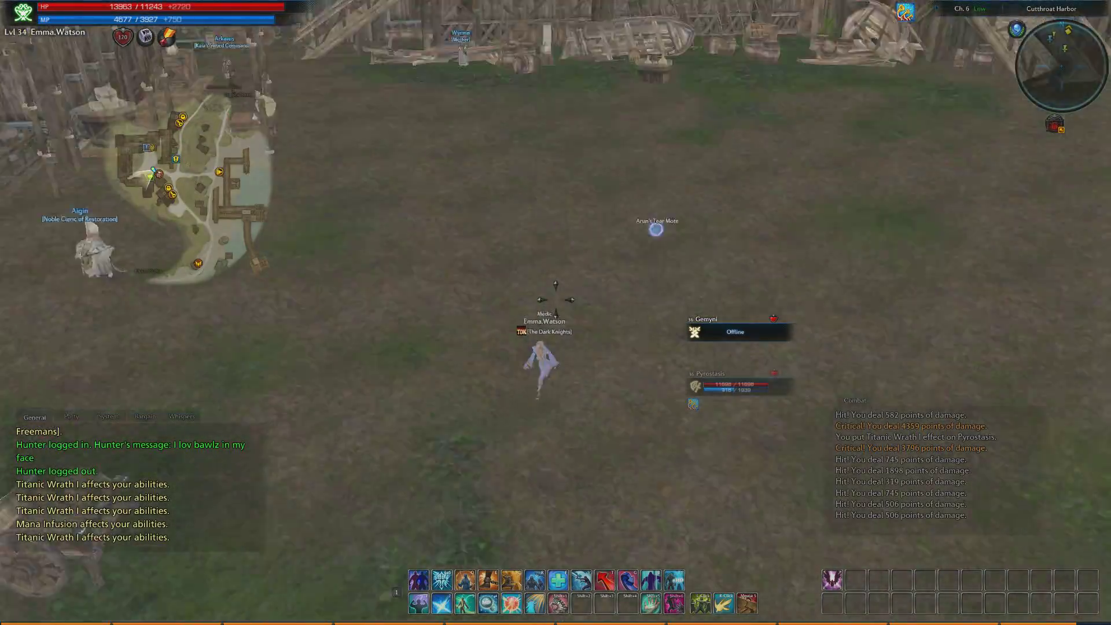
pyautogui.press('Escape')
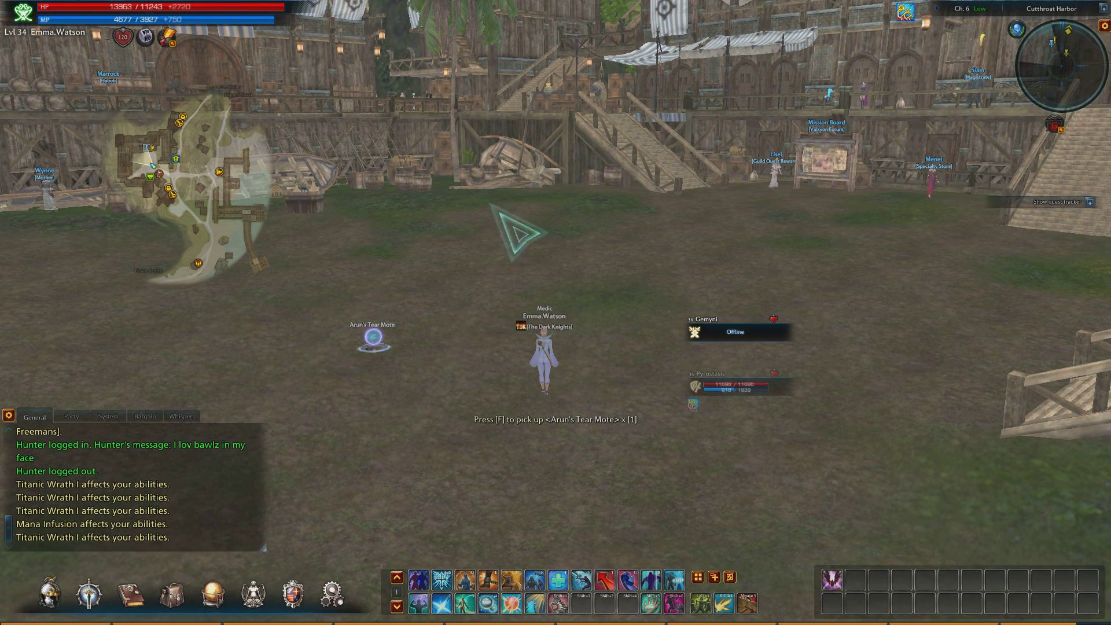
# Step: Minimize and restore the main shortcut tray, toggle the extra shortcut tray, and reposition the extra tray beside it
pyautogui.moveTo(1030, 569); pyautogui.dragTo(1017, 560)
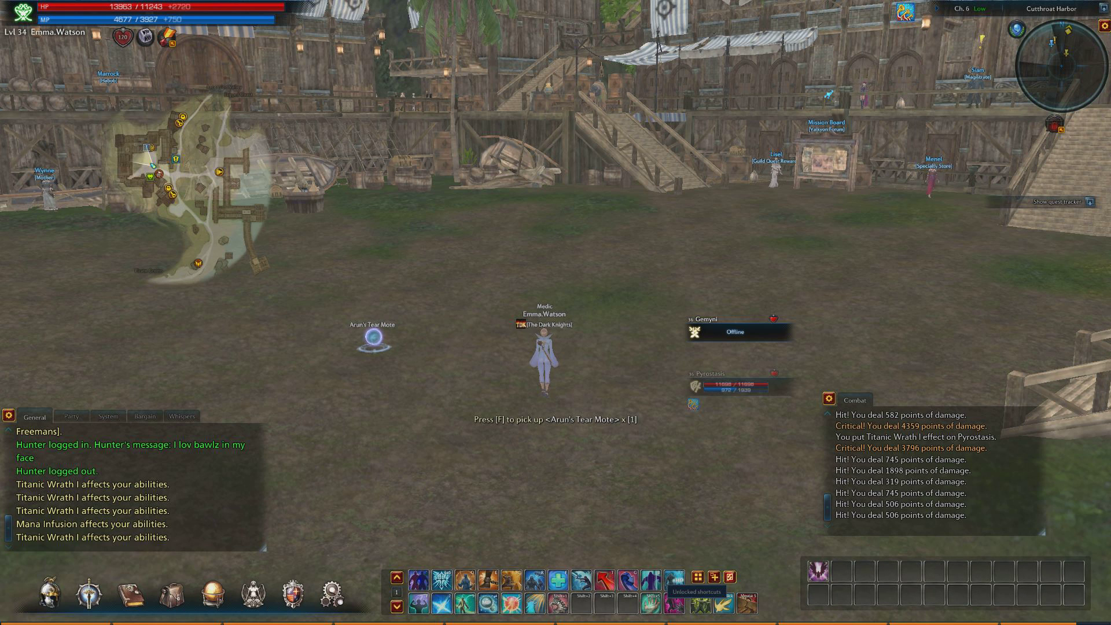
pyautogui.click(698, 577)
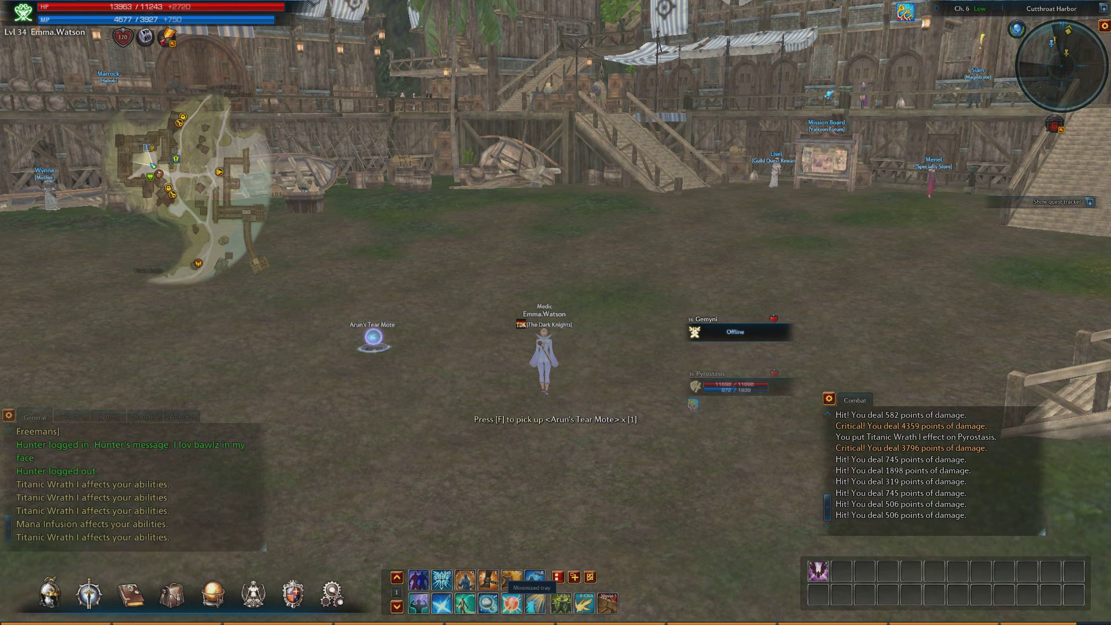
pyautogui.click(557, 577)
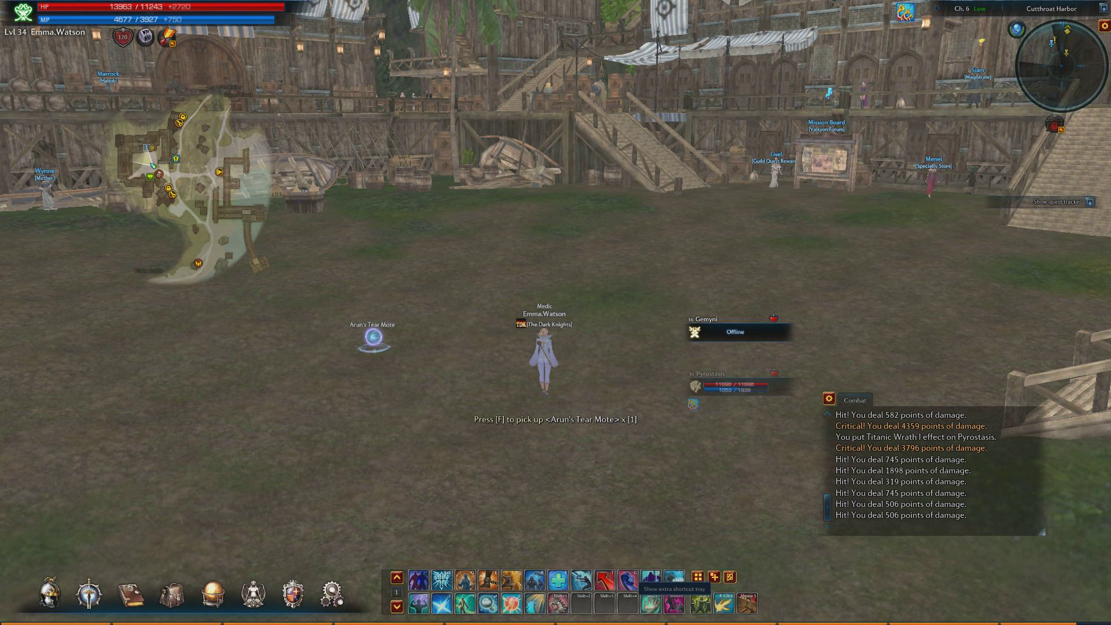
pyautogui.moveTo(804, 570); pyautogui.dragTo(824, 582)
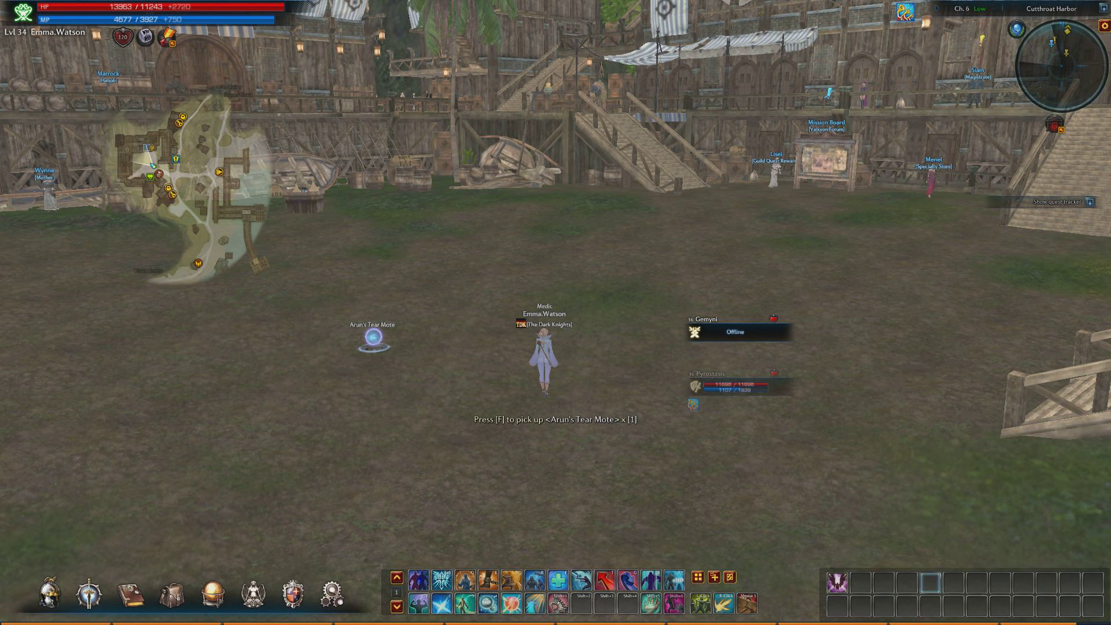
# Step: Open the System Menu
pyautogui.moveTo(331, 595)
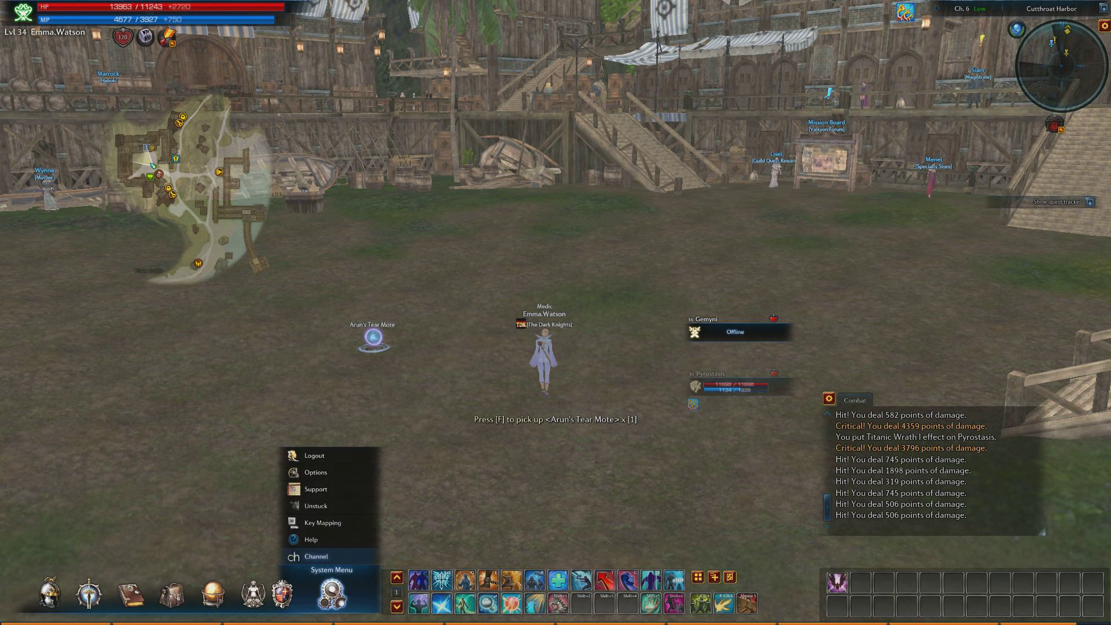